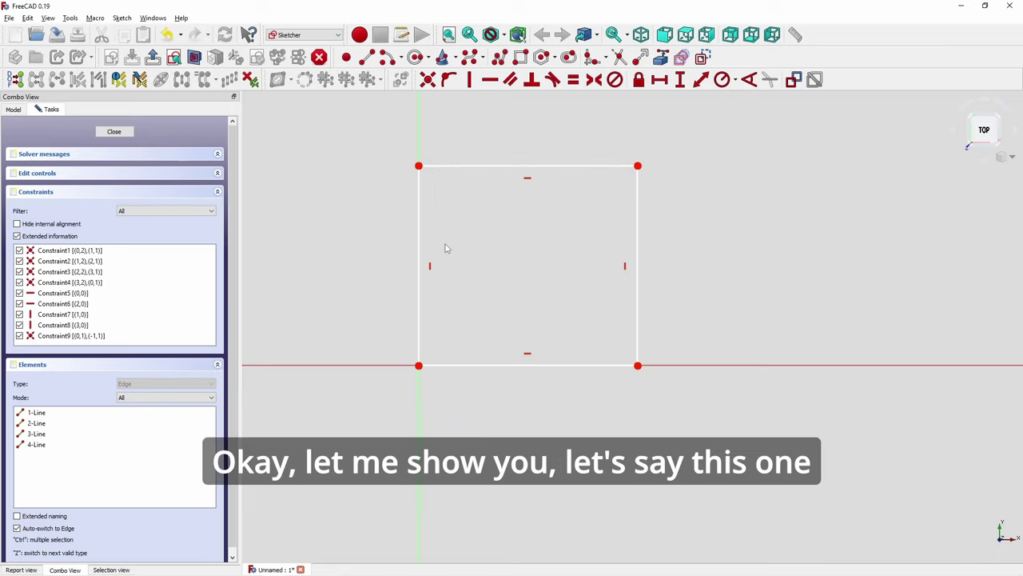
Step: Constrain the rectangle's left edge to a vertical length of 50 mm and its upper edge to a horizontal length of 100 mm
{"action": "left_click", "coordinate": [417, 247]}
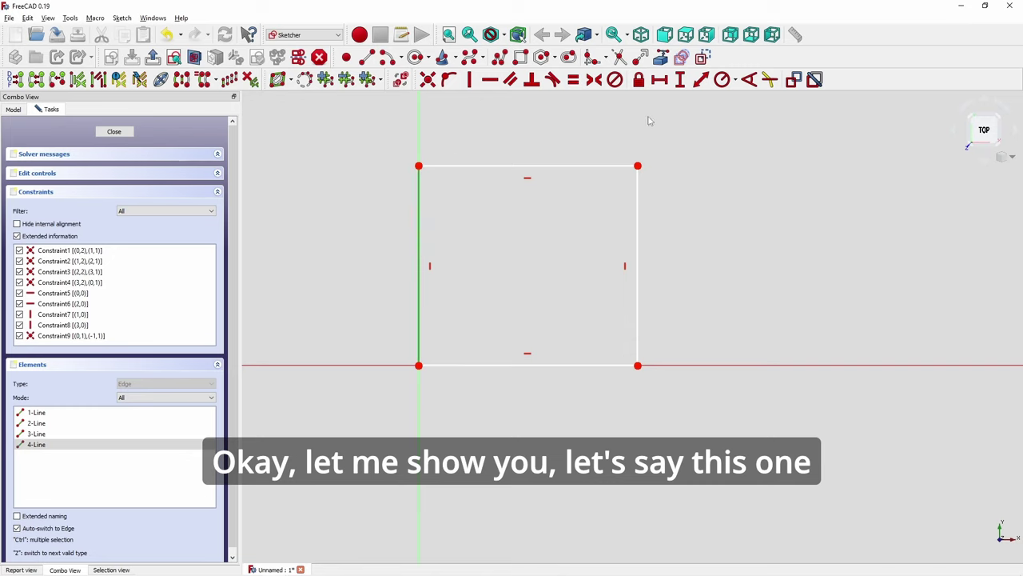
{"action": "left_click", "coordinate": [680, 79]}
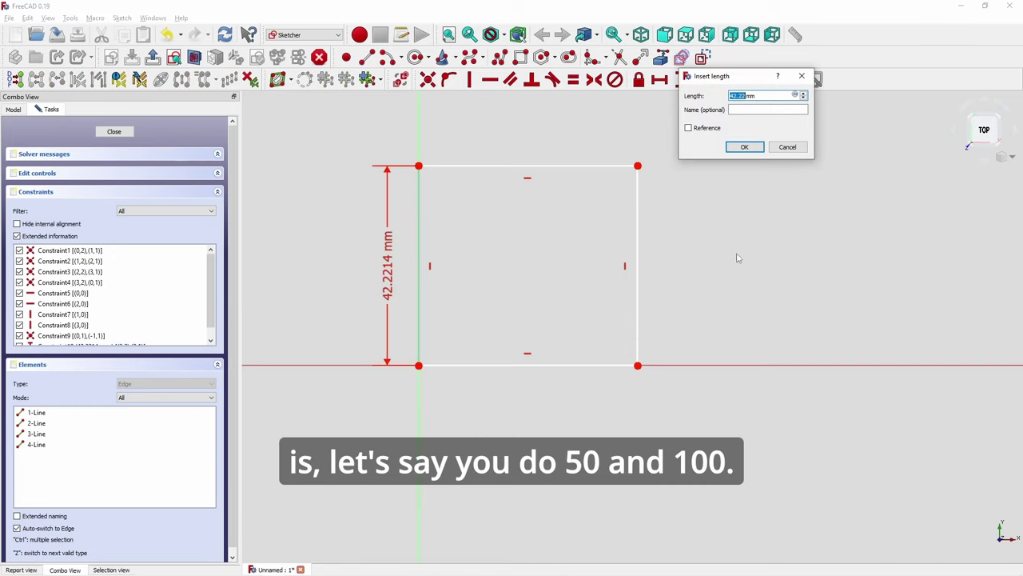
{"action": "type", "text": "50"}
{"action": "key", "text": "Return"}
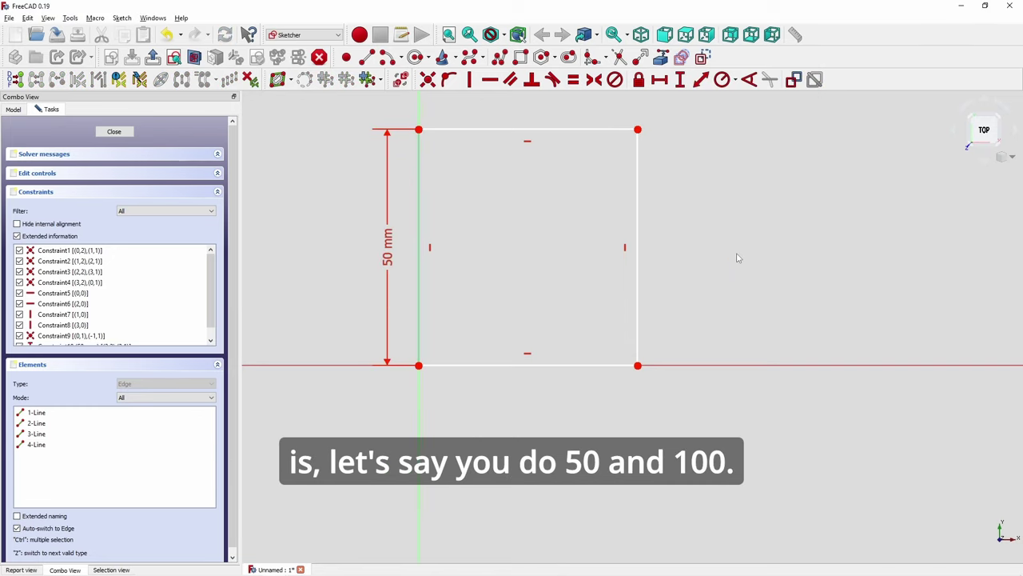
{"action": "left_click", "coordinate": [582, 129]}
{"action": "left_click", "coordinate": [660, 79]}
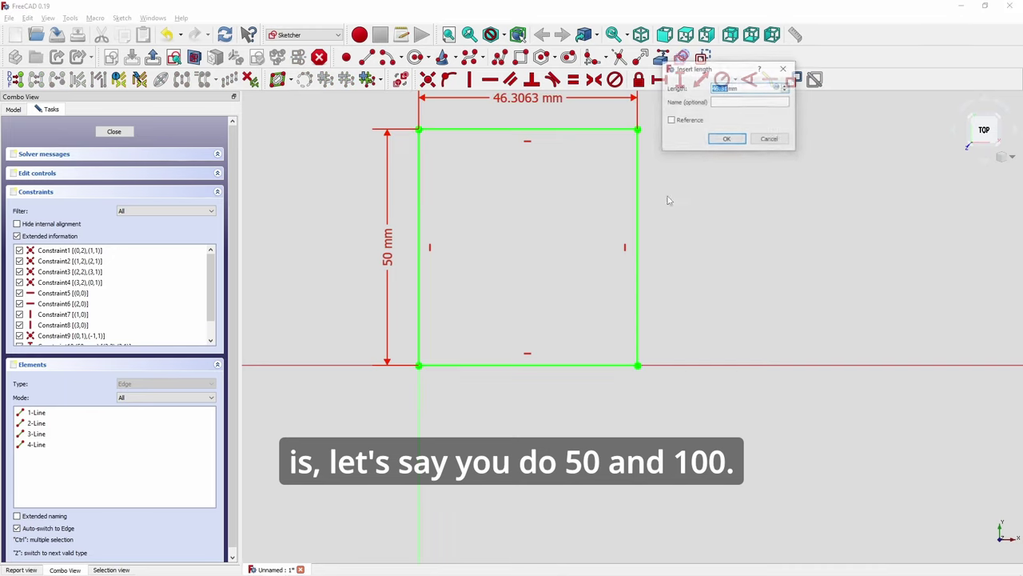
{"action": "type", "text": "100"}
{"action": "key", "text": "Return"}
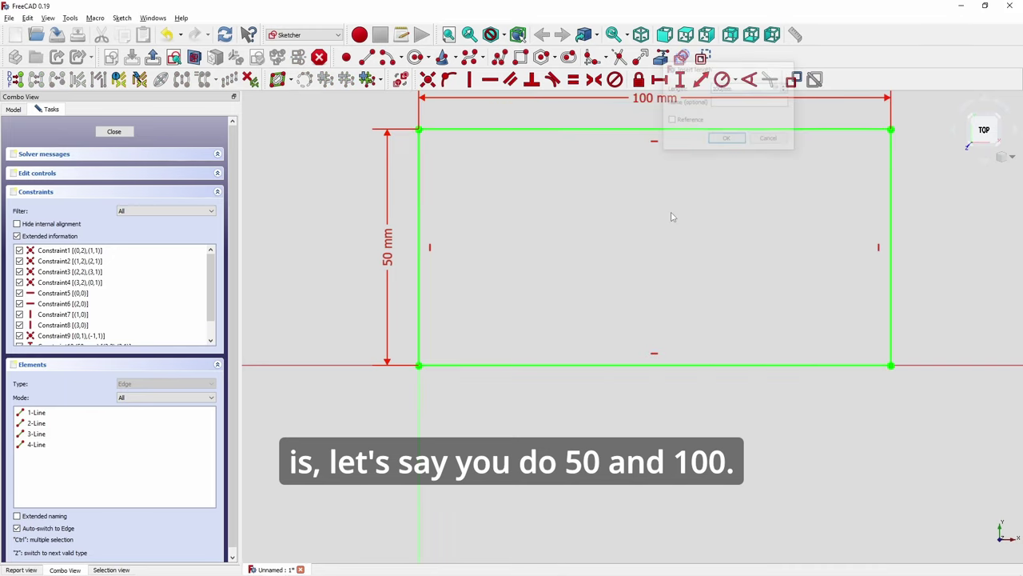
Step: Round all four corners of the rectangle with small sketch fillets
{"action": "scroll", "coordinate": [663, 222], "scroll_direction": "down", "scroll_amount": 1}
{"action": "middle_click_drag", "start_coordinate": [664, 221], "coordinate": [618, 267]}
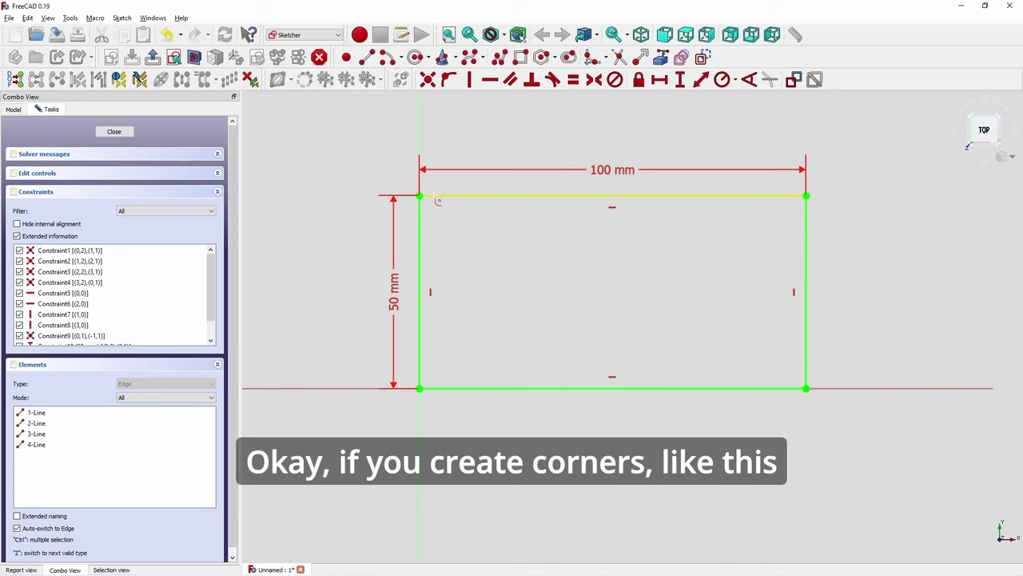
{"action": "left_click", "coordinate": [420, 208]}
{"action": "left_click", "coordinate": [432, 195]}
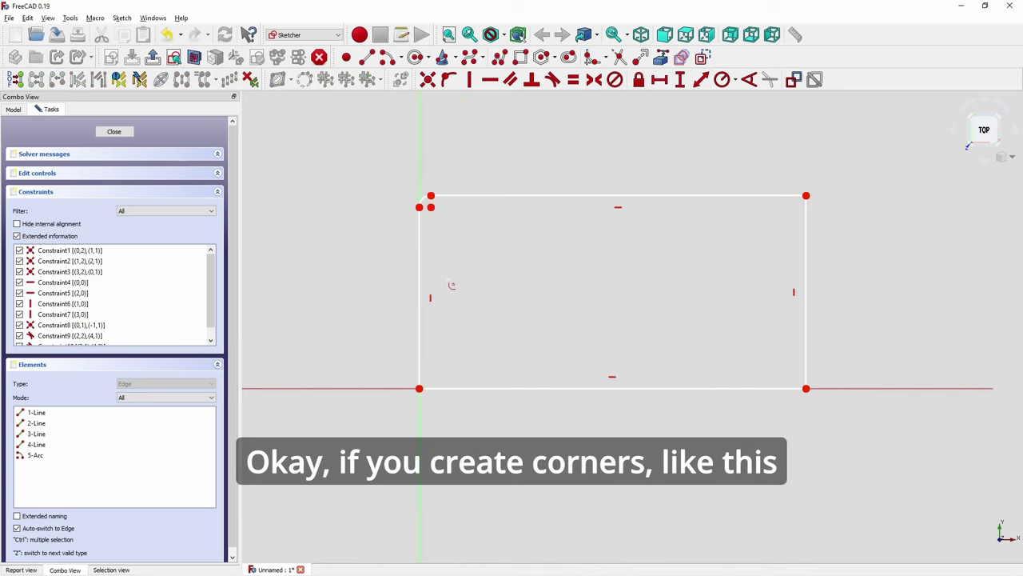
{"action": "left_click", "coordinate": [419, 380]}
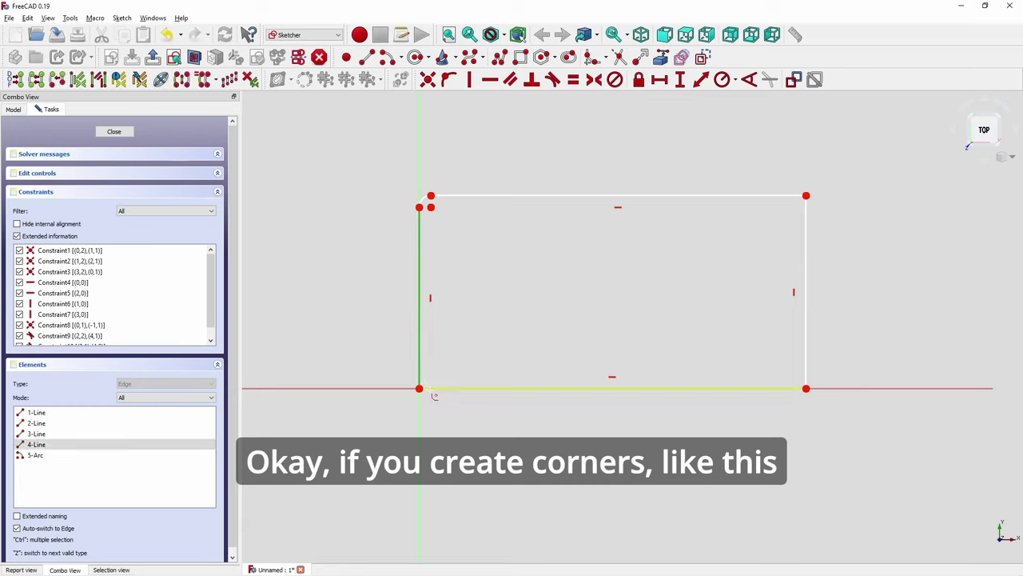
{"action": "left_click", "coordinate": [433, 390]}
{"action": "left_click", "coordinate": [806, 377]}
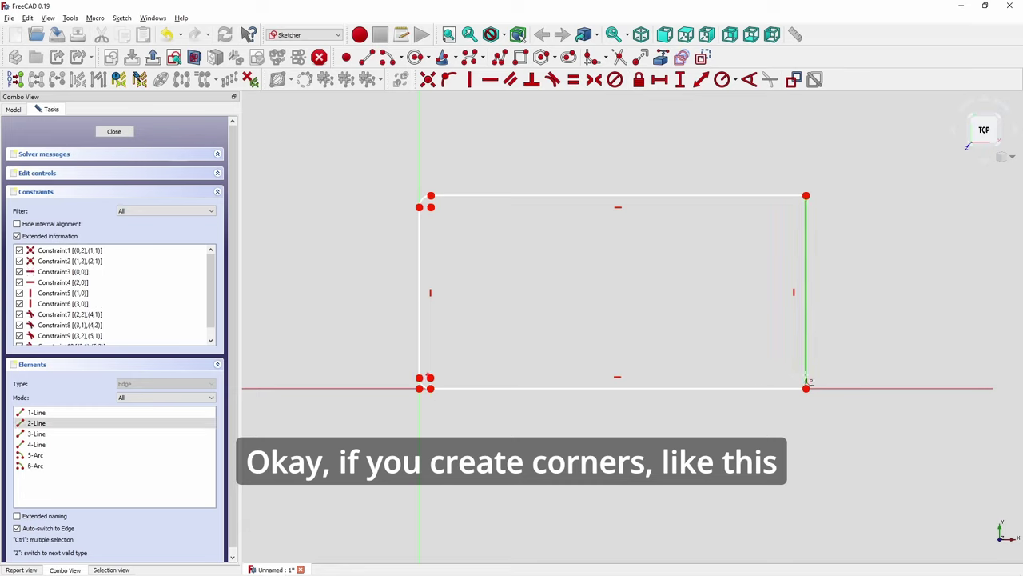
{"action": "left_click", "coordinate": [797, 391]}
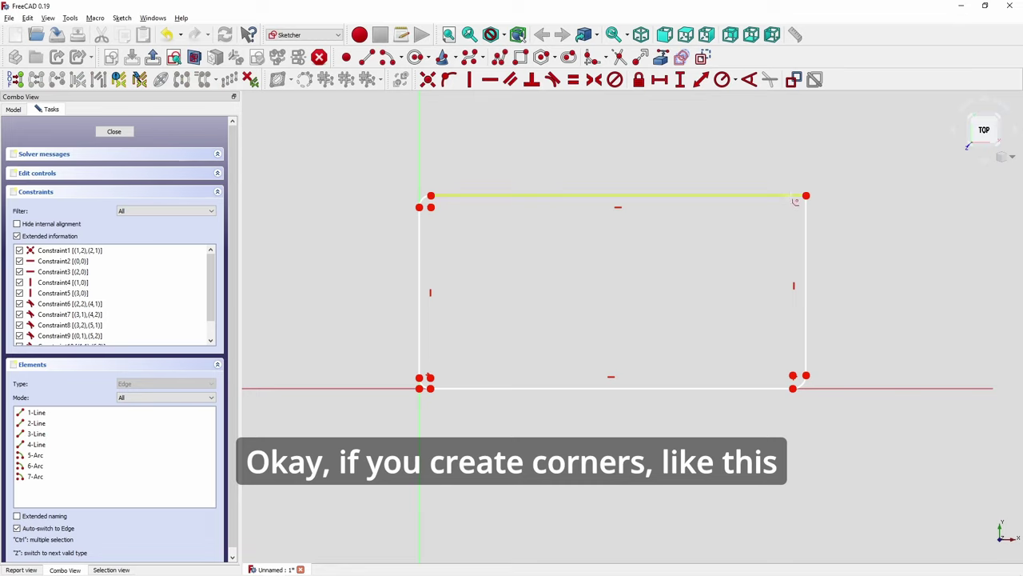
{"action": "left_click", "coordinate": [792, 196]}
{"action": "left_click", "coordinate": [806, 214]}
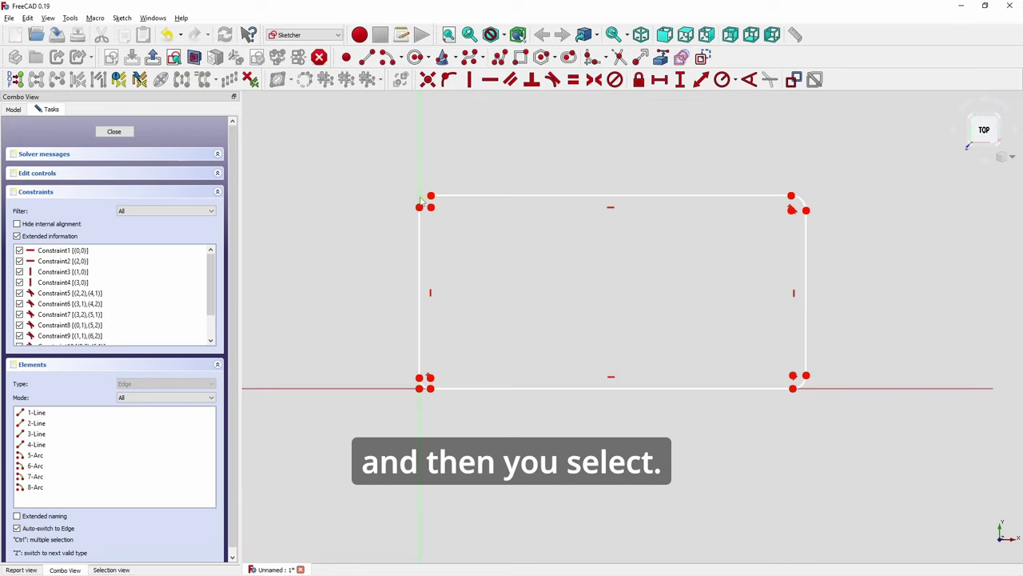
Step: Make the four corner arcs share the same radius and constrain it to 1.5 mm
{"action": "left_click", "coordinate": [424, 200]}
{"action": "left_click", "coordinate": [801, 204]}
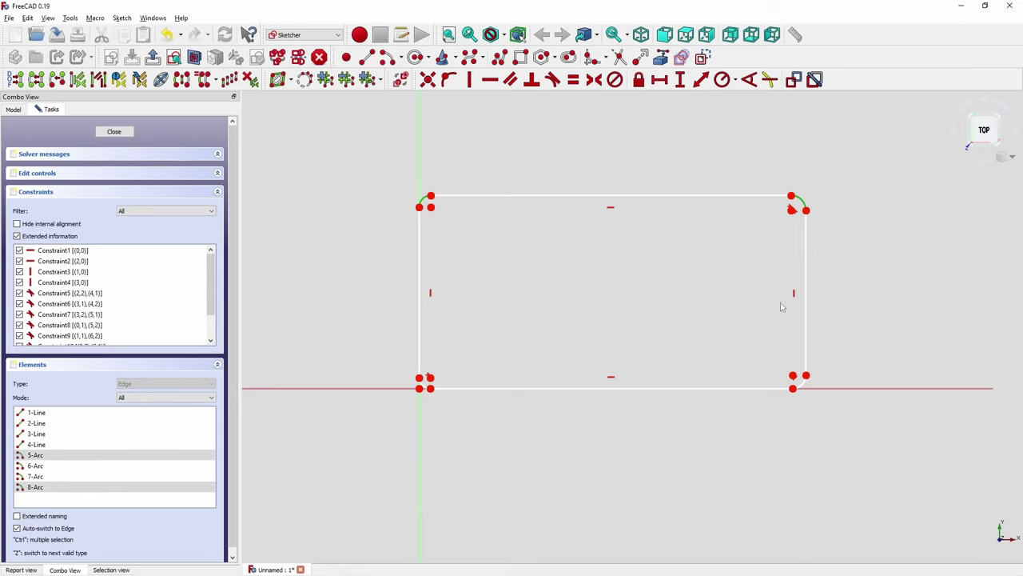
{"action": "left_click", "coordinate": [800, 384]}
{"action": "scroll", "coordinate": [429, 375], "scroll_direction": "up", "scroll_amount": 5}
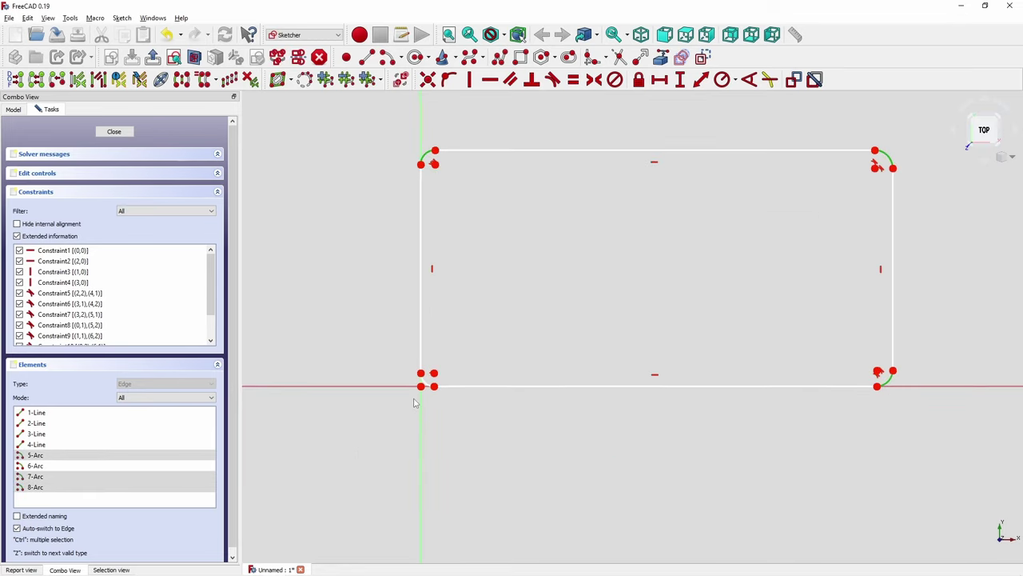
{"action": "left_click", "coordinate": [429, 369]}
{"action": "scroll", "coordinate": [560, 324], "scroll_direction": "down", "scroll_amount": 5}
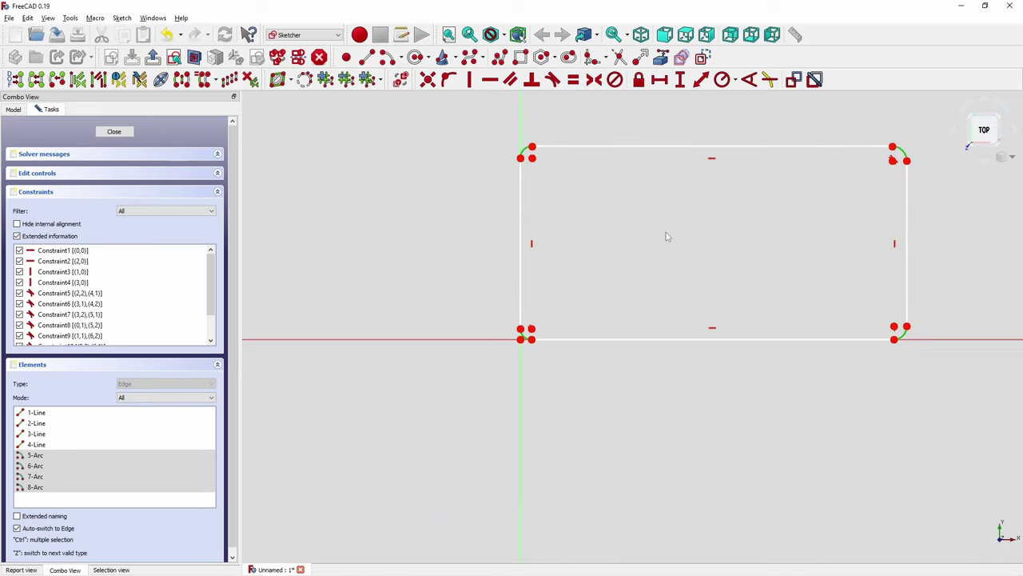
{"action": "left_click", "coordinate": [722, 79]}
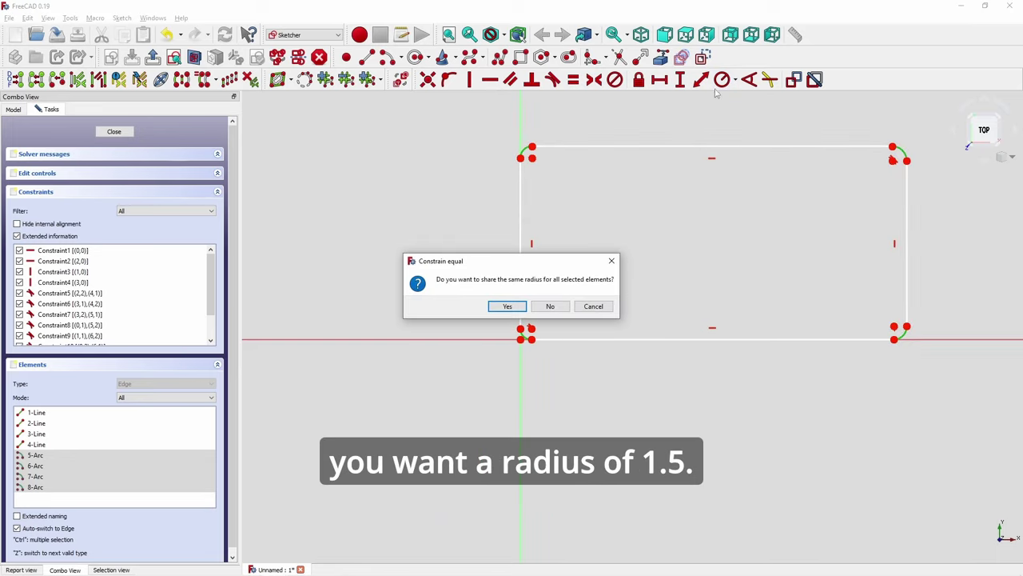
{"action": "left_click", "coordinate": [507, 306]}
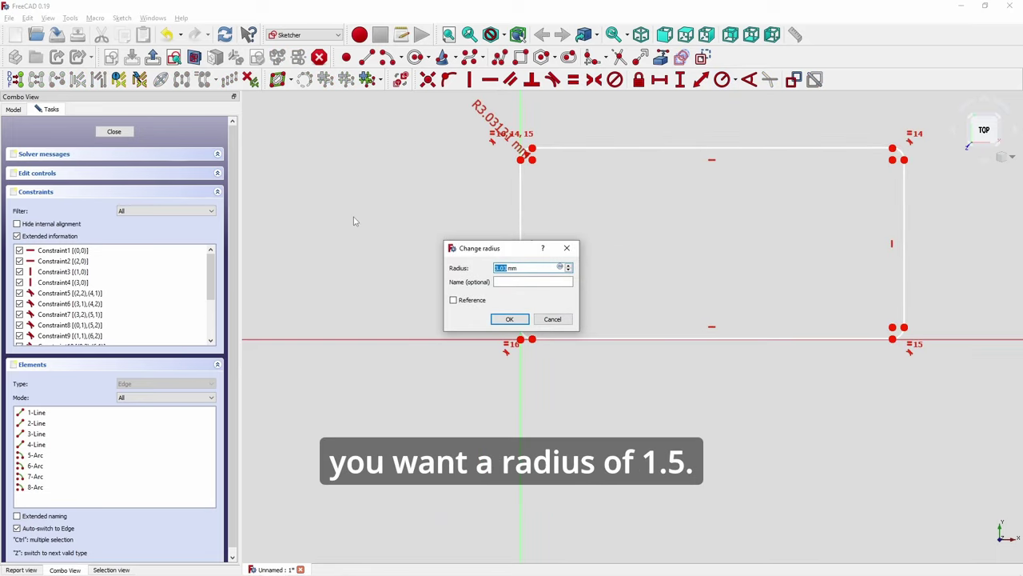
{"action": "type", "text": "1.5"}
{"action": "key", "text": "Return"}
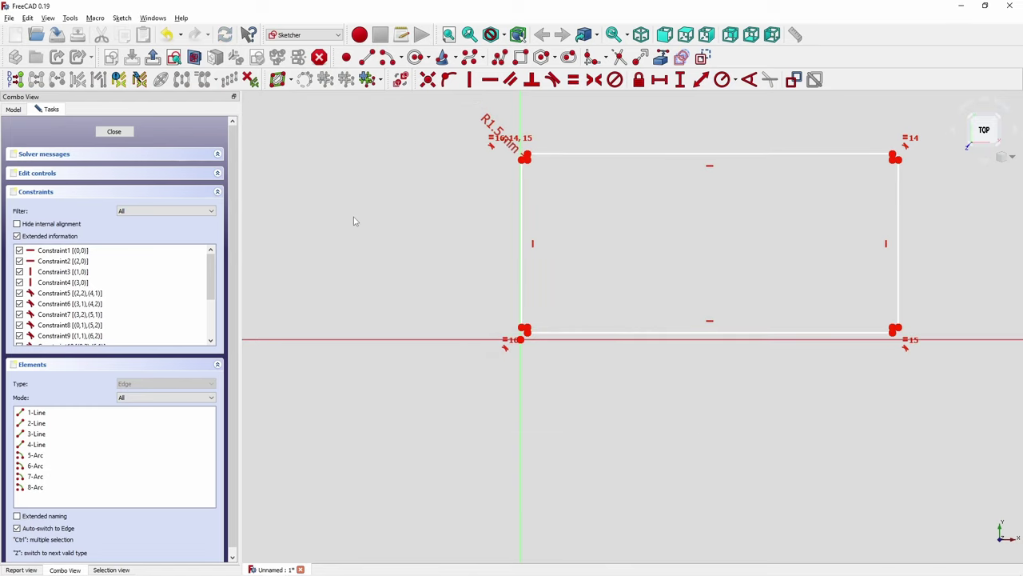
Step: Check the lengths of the rounded rectangle's left vertical edge and lower horizontal edge without keeping the dimensions
{"action": "scroll", "coordinate": [570, 320], "scroll_direction": "up", "scroll_amount": 4}
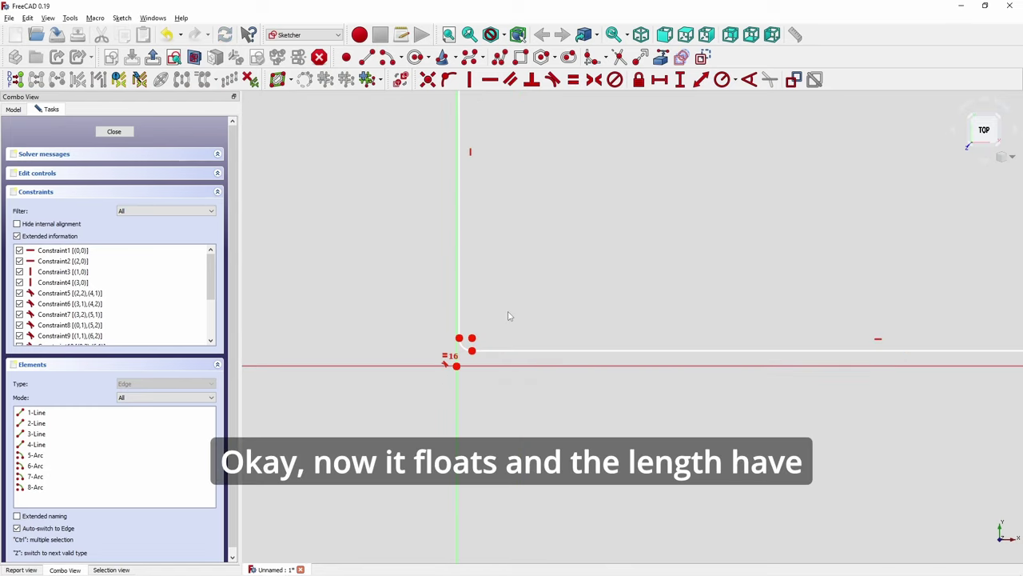
{"action": "scroll", "coordinate": [560, 311], "scroll_direction": "down", "scroll_amount": 3}
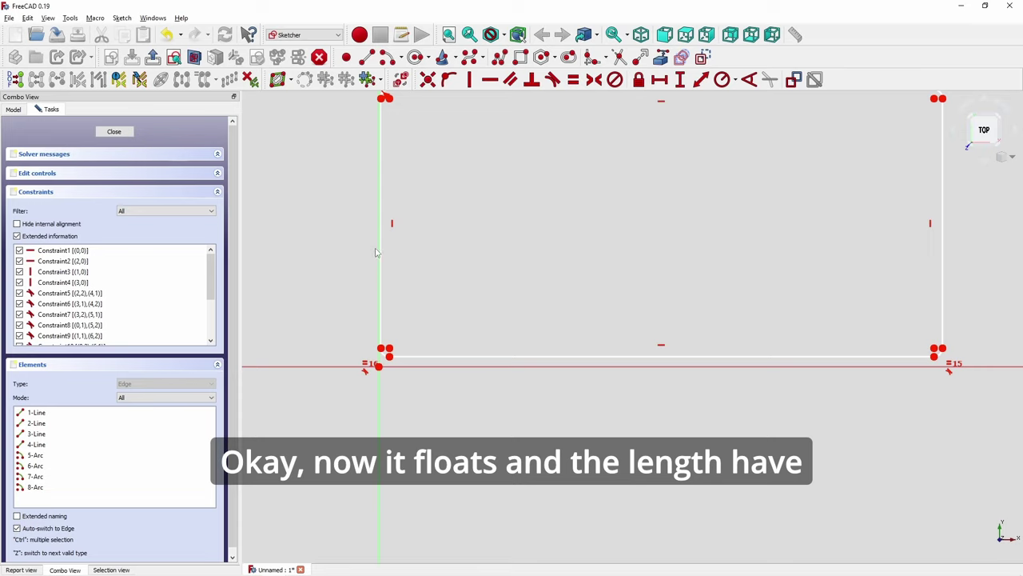
{"action": "left_click", "coordinate": [379, 251]}
{"action": "left_click", "coordinate": [679, 80]}
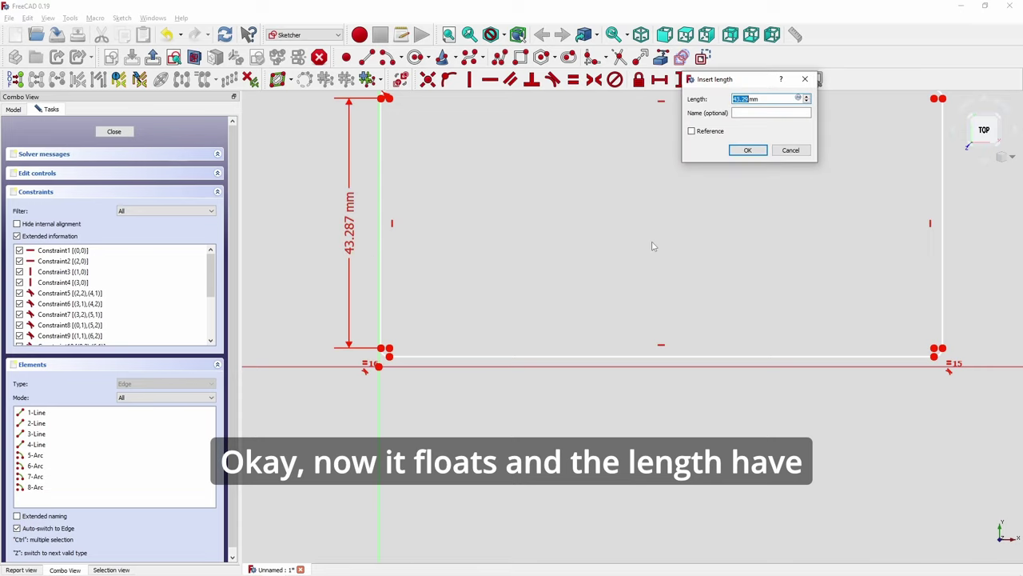
{"action": "left_click", "coordinate": [790, 151]}
{"action": "left_click", "coordinate": [551, 358]}
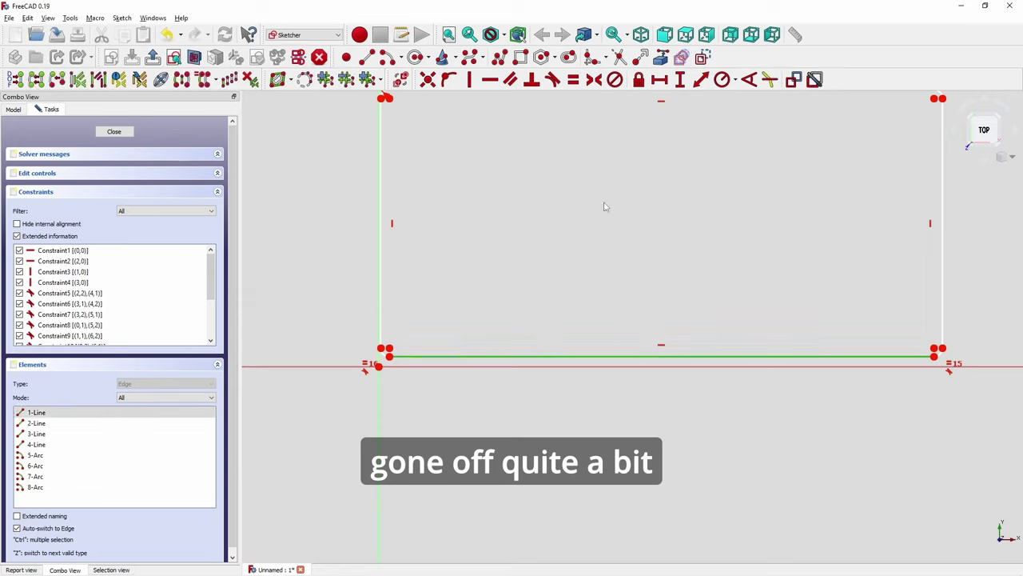
{"action": "left_click", "coordinate": [659, 79]}
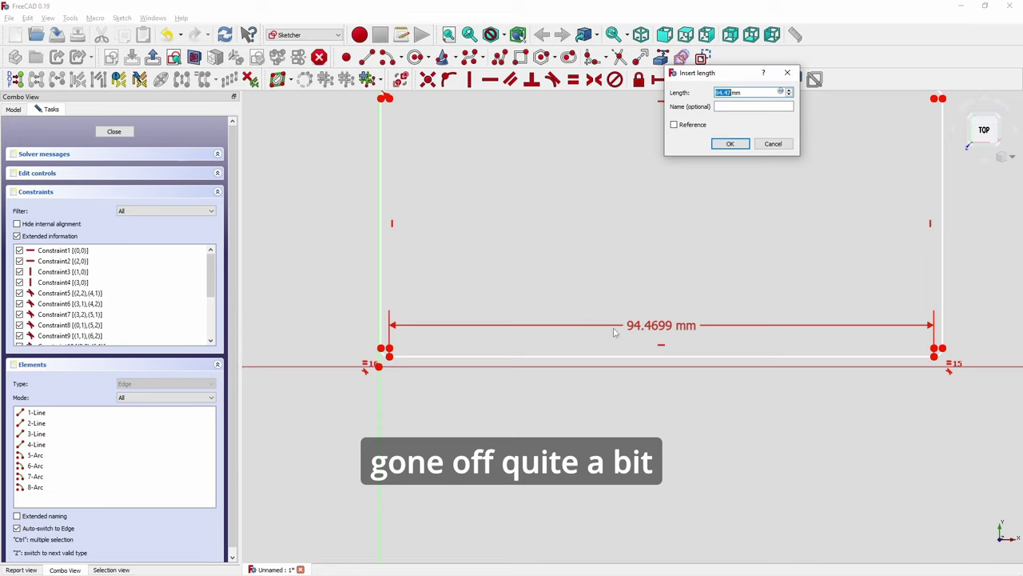
{"action": "left_click", "coordinate": [773, 144]}
{"action": "scroll", "coordinate": [542, 311], "scroll_direction": "down", "scroll_amount": 3}
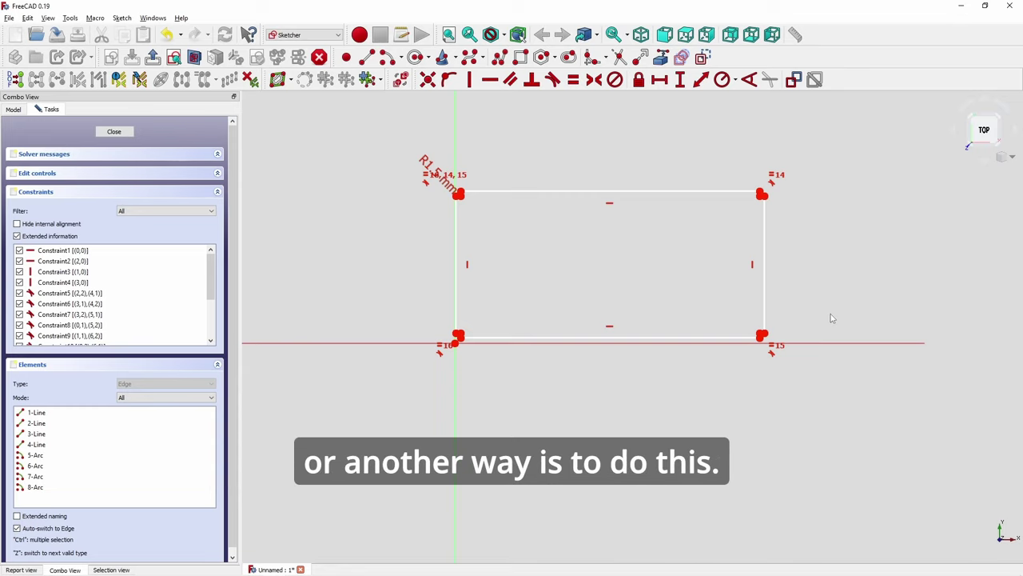
Step: Leave the sketch and close the document without saving it
{"action": "left_click", "coordinate": [114, 132]}
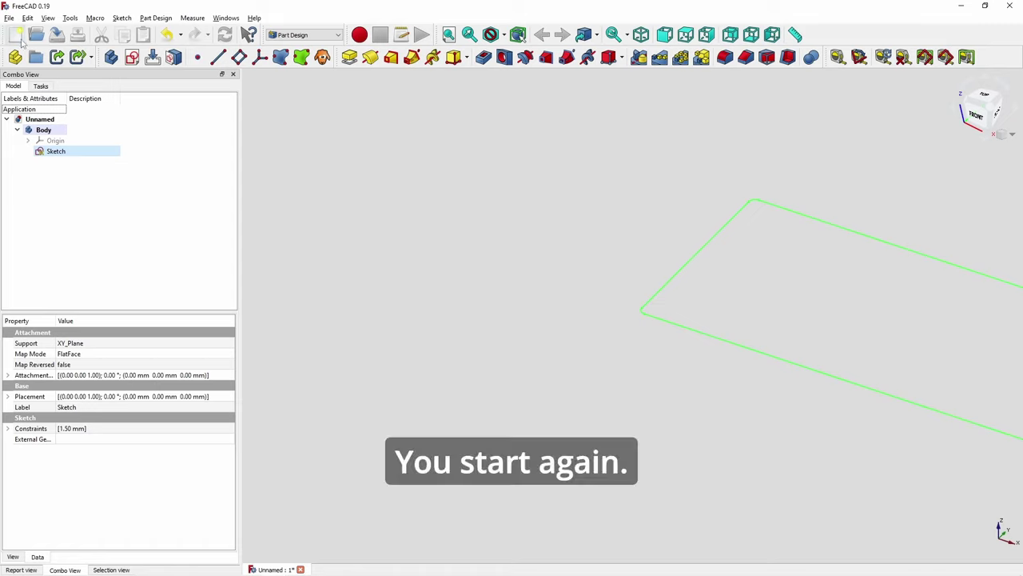
{"action": "left_click", "coordinate": [9, 17]}
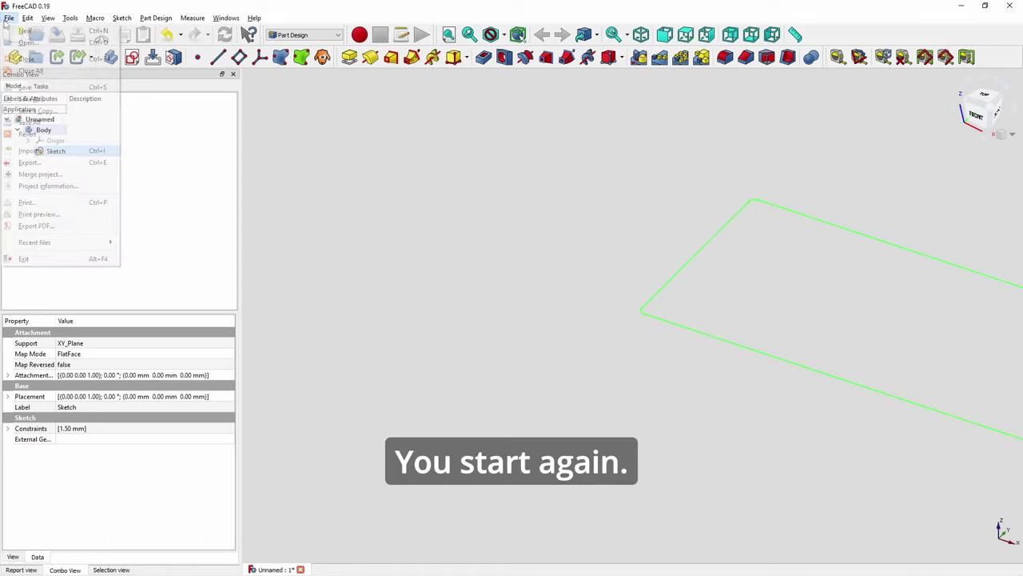
{"action": "left_click", "coordinate": [32, 57]}
{"action": "left_click", "coordinate": [567, 311]}
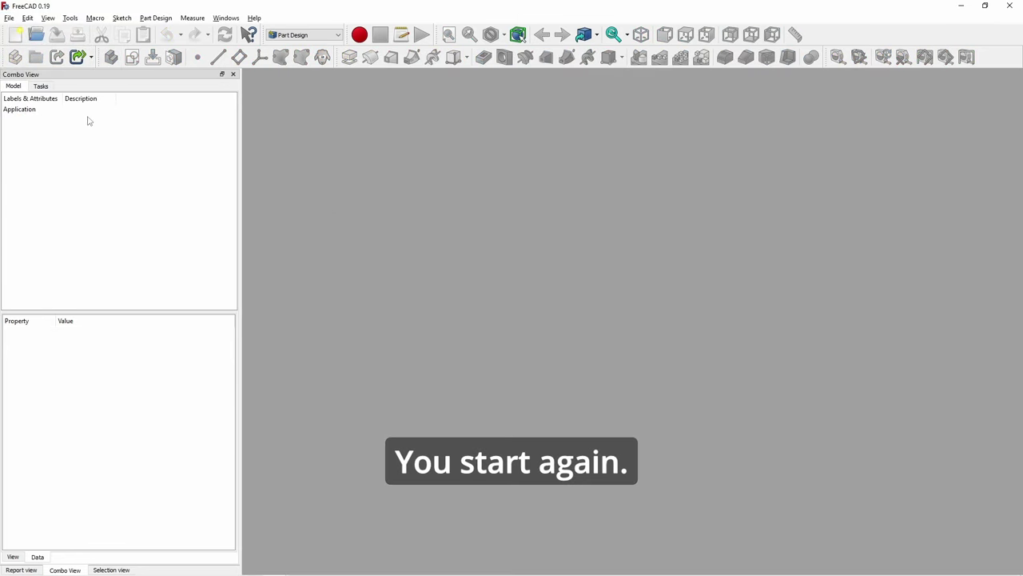
Step: Create a new document with a body and start a sketch on its XY plane
{"action": "left_click", "coordinate": [15, 34]}
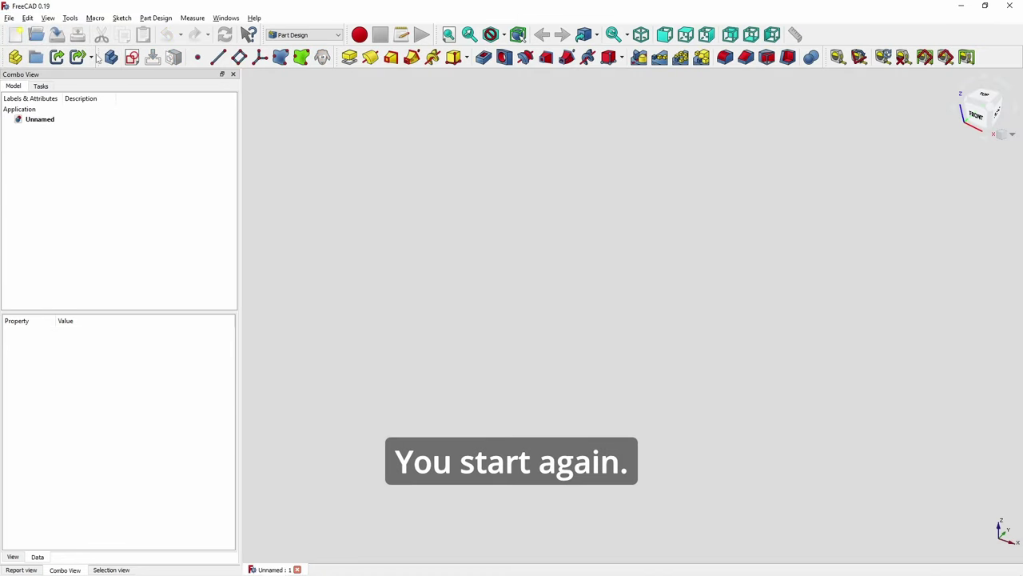
{"action": "left_click", "coordinate": [111, 57]}
{"action": "left_click", "coordinate": [132, 57]}
{"action": "left_click", "coordinate": [45, 151]}
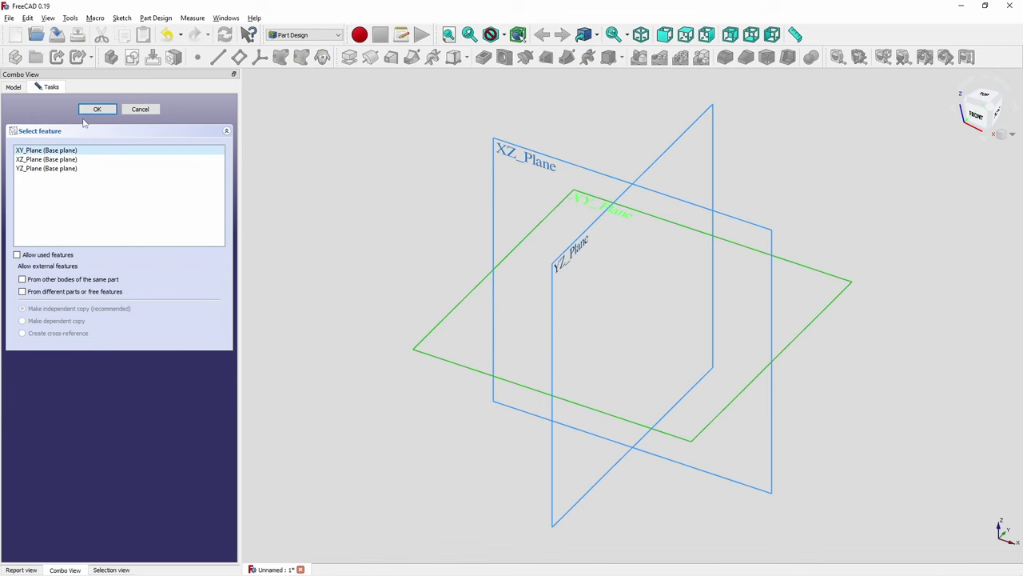
{"action": "left_click", "coordinate": [96, 109]}
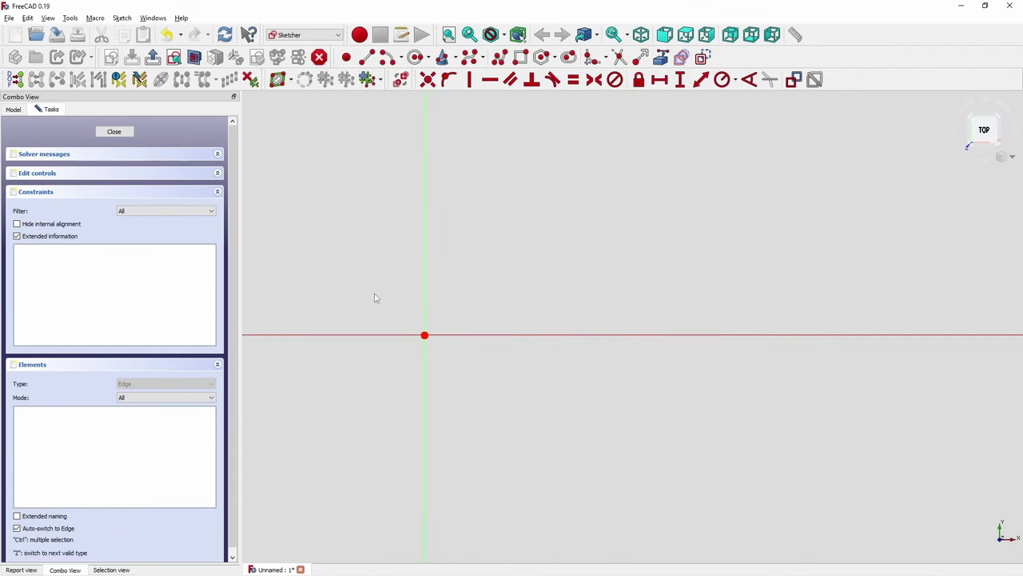
Step: Sketch a rectangle about 46 mm wide with its lower-left corner at the origin
{"action": "left_click", "coordinate": [520, 56]}
{"action": "left_click", "coordinate": [425, 334]}
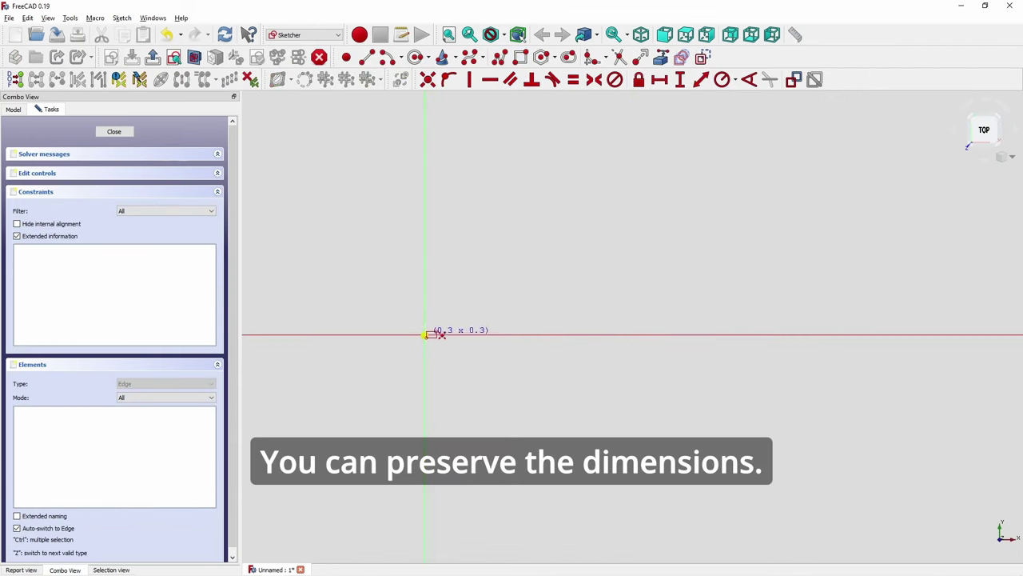
{"action": "left_click", "coordinate": [642, 221]}
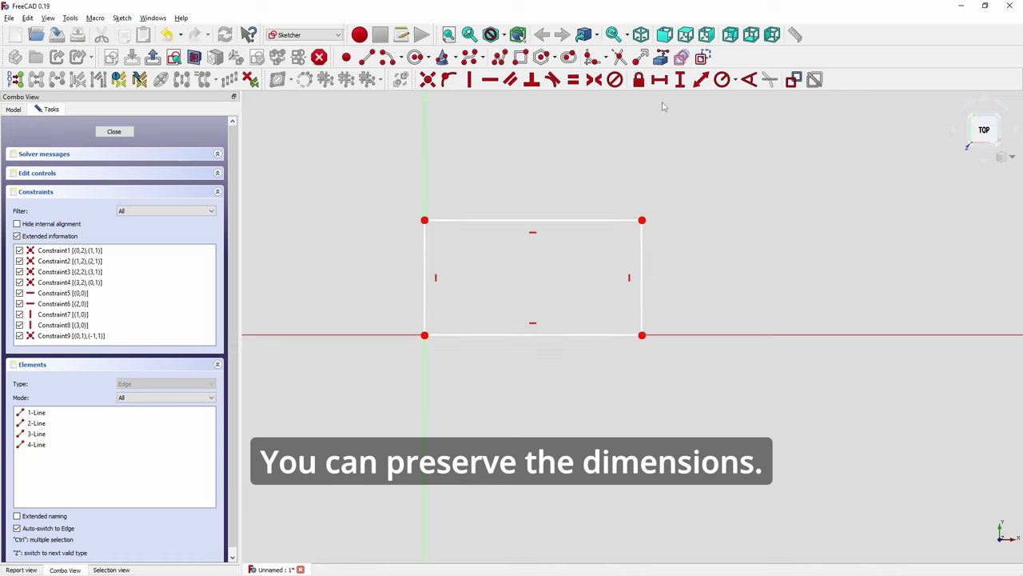
Step: Constrain the rectangle's upper edge to a horizontal length of 50 mm and change that dimension to 100 mm
{"action": "left_click", "coordinate": [604, 220]}
{"action": "type", "text": "l"}
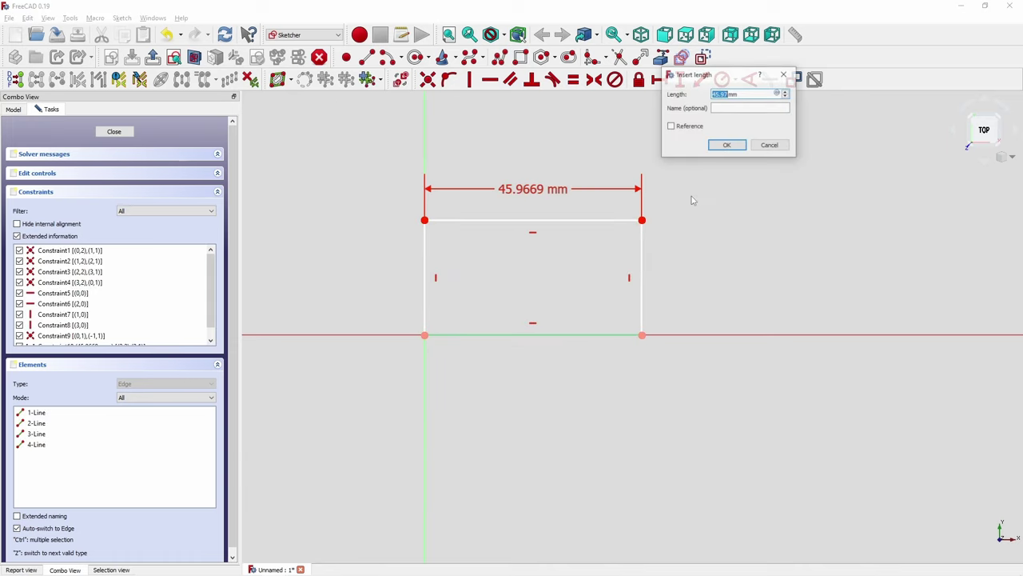
{"action": "type", "text": "50"}
{"action": "key", "text": "Return"}
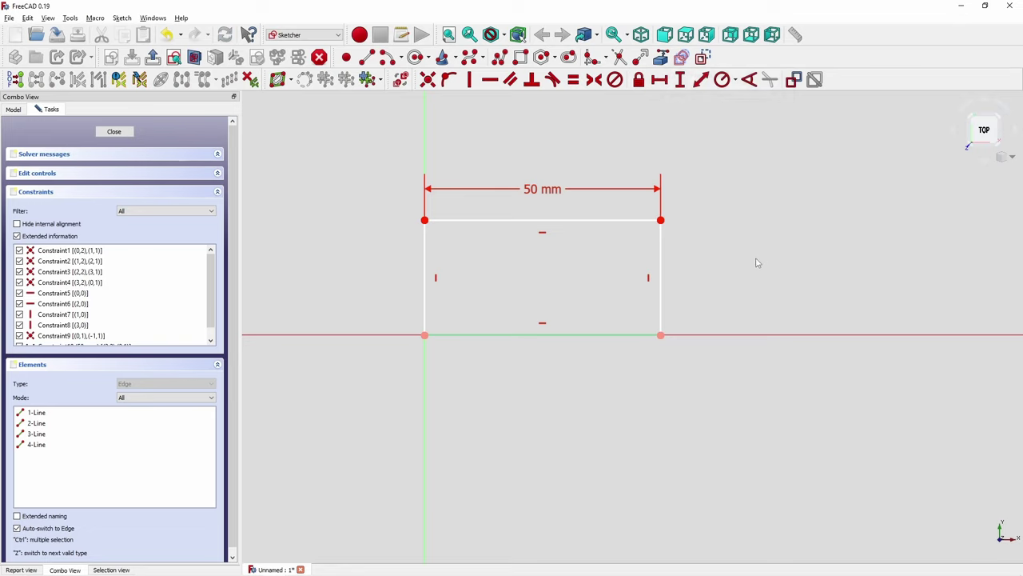
{"action": "double_click", "coordinate": [542, 192]}
{"action": "type", "text": "100"}
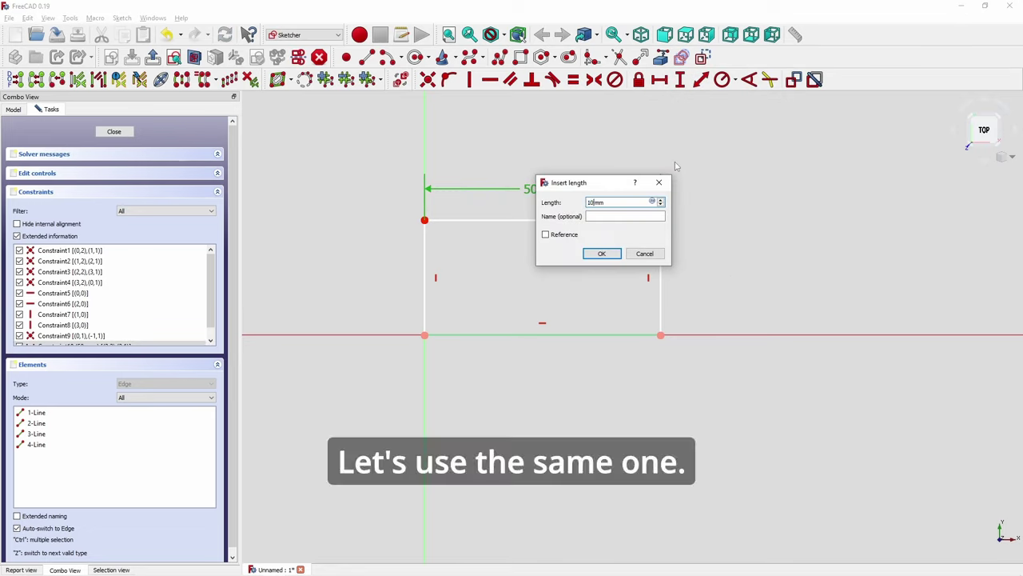
{"action": "key", "text": "Return"}
Step: Constrain the vertical length of the rectangle's right edge to 50 mm
{"action": "left_click", "coordinate": [896, 272]}
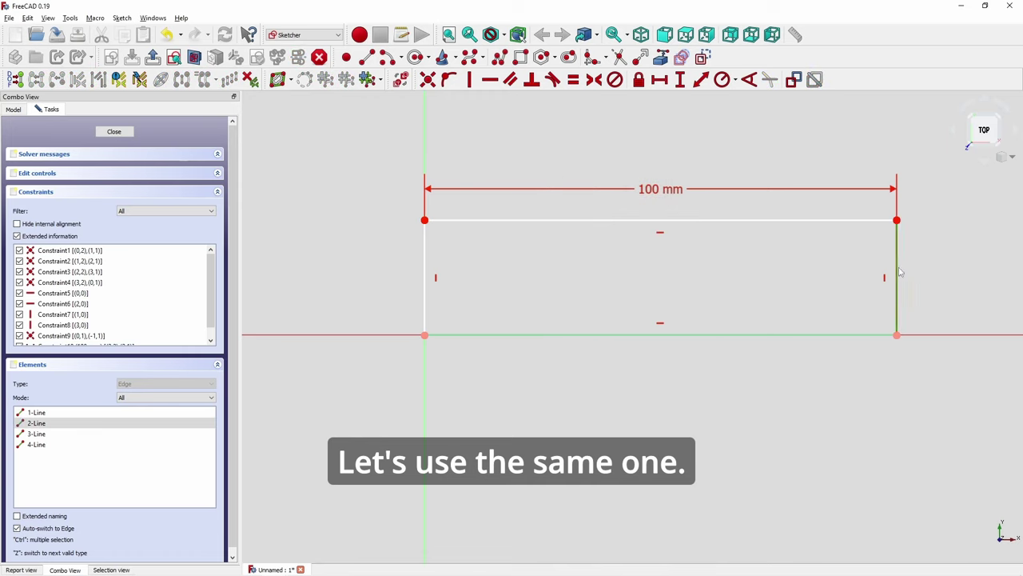
{"action": "left_click", "coordinate": [681, 79]}
{"action": "type", "text": "50"}
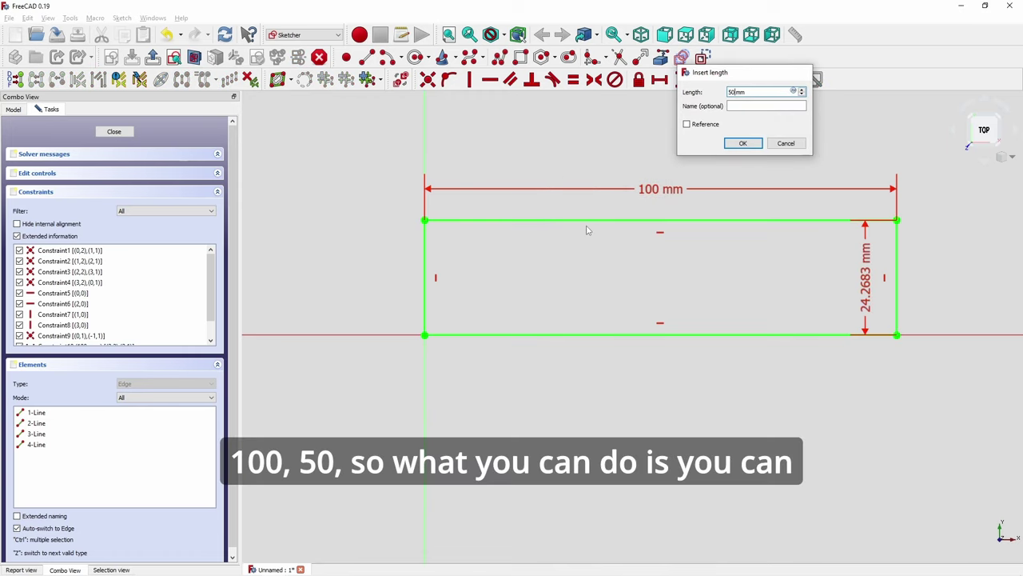
{"action": "key", "text": "Return"}
{"action": "scroll", "coordinate": [557, 256], "scroll_direction": "down", "scroll_amount": 2}
{"action": "middle_click_drag", "start_coordinate": [558, 252], "coordinate": [539, 281]}
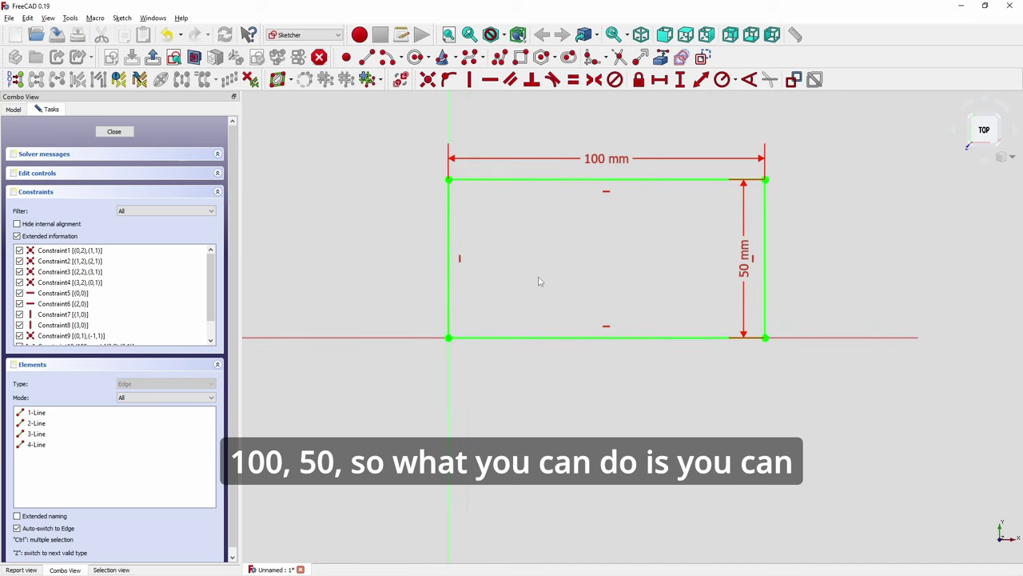
Step: Leave the sketch and pad the rectangle to a thickness of 6 mm
{"action": "left_click", "coordinate": [115, 132]}
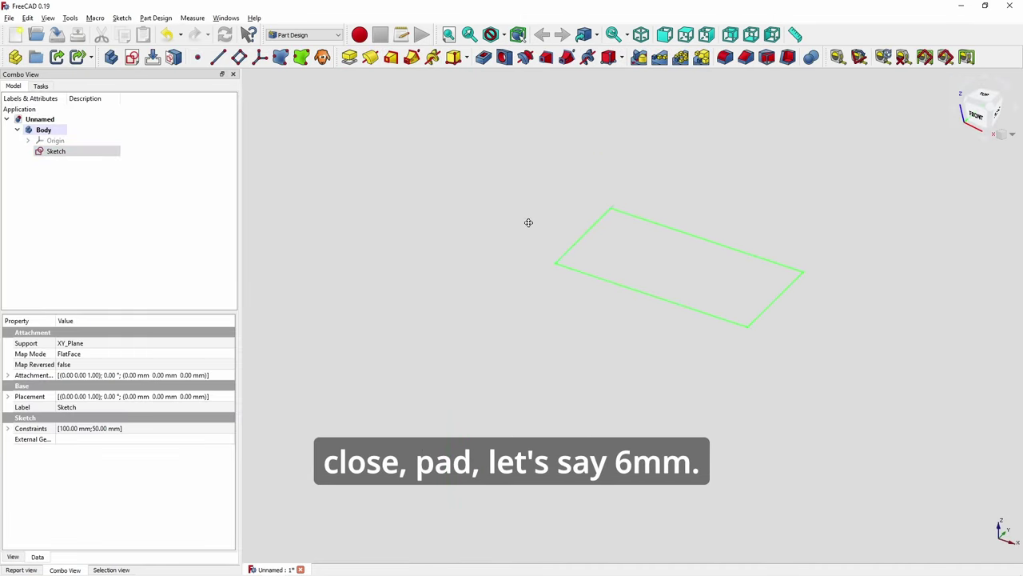
{"action": "left_click", "coordinate": [350, 57]}
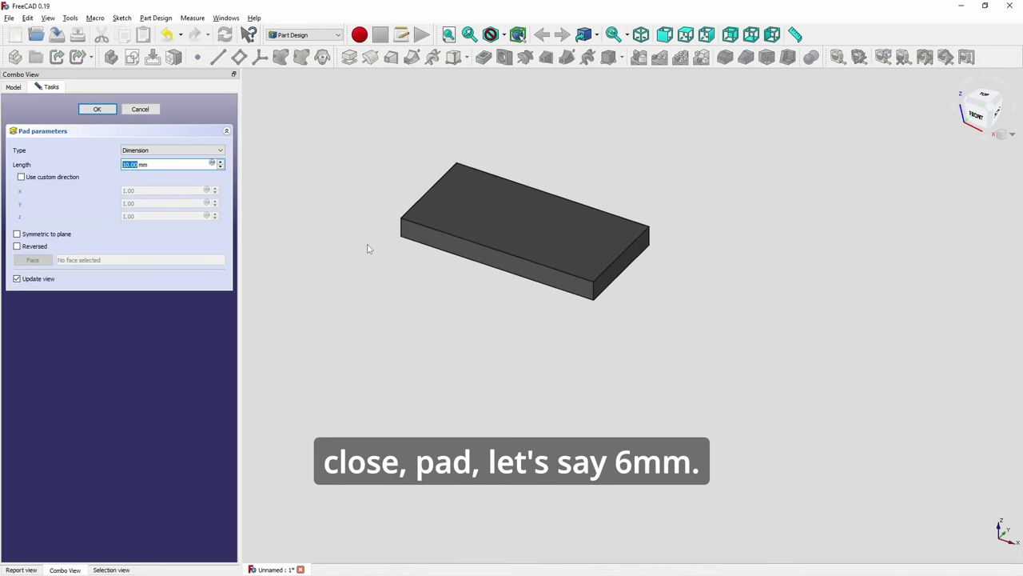
{"action": "type", "text": "6"}
{"action": "key", "text": "Return"}
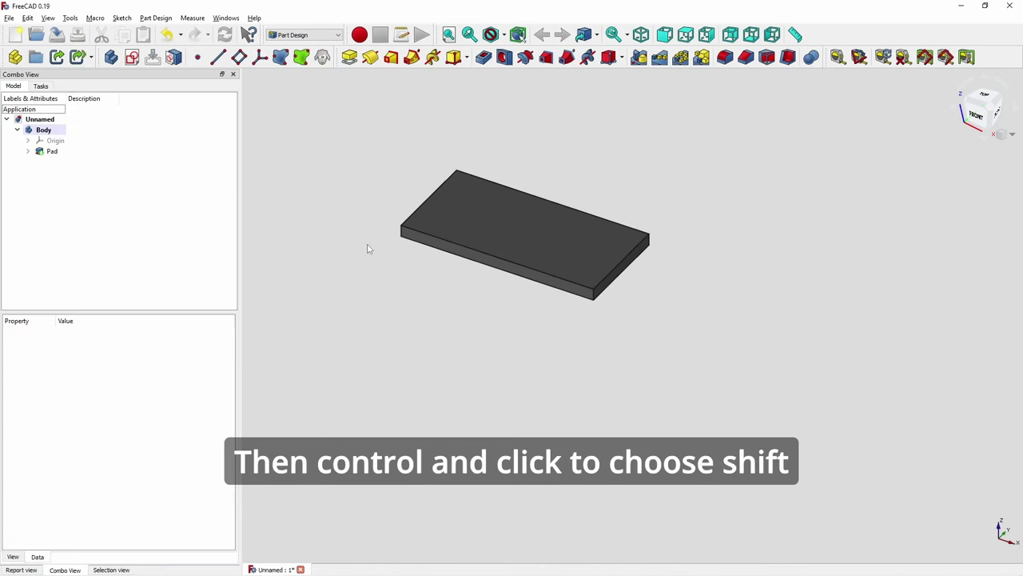
Step: Fillet the plate's four short corner edges along its thickness with a 1.5 mm radius
{"action": "left_click", "coordinate": [595, 296]}
{"action": "middle_click_drag", "start_coordinate": [648, 268], "coordinate": [586, 284]}
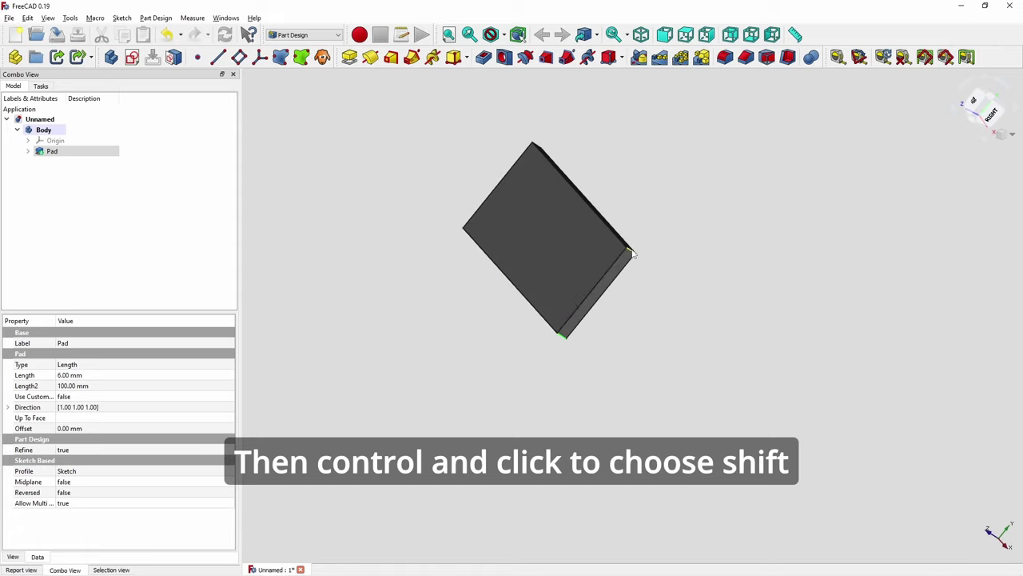
{"action": "middle_click_drag", "start_coordinate": [613, 158], "coordinate": [648, 237]}
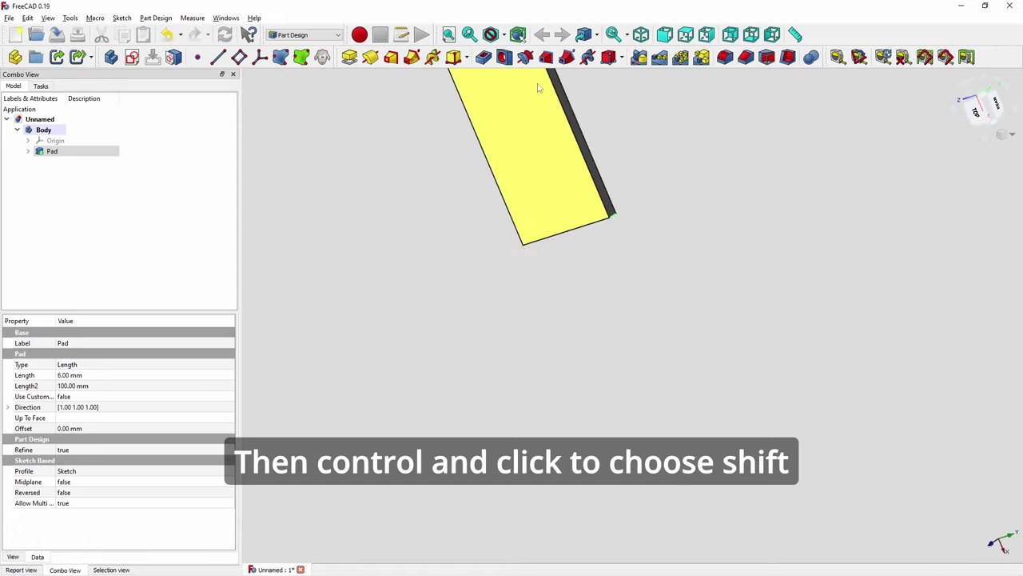
{"action": "middle_click_drag", "start_coordinate": [541, 87], "coordinate": [611, 311]}
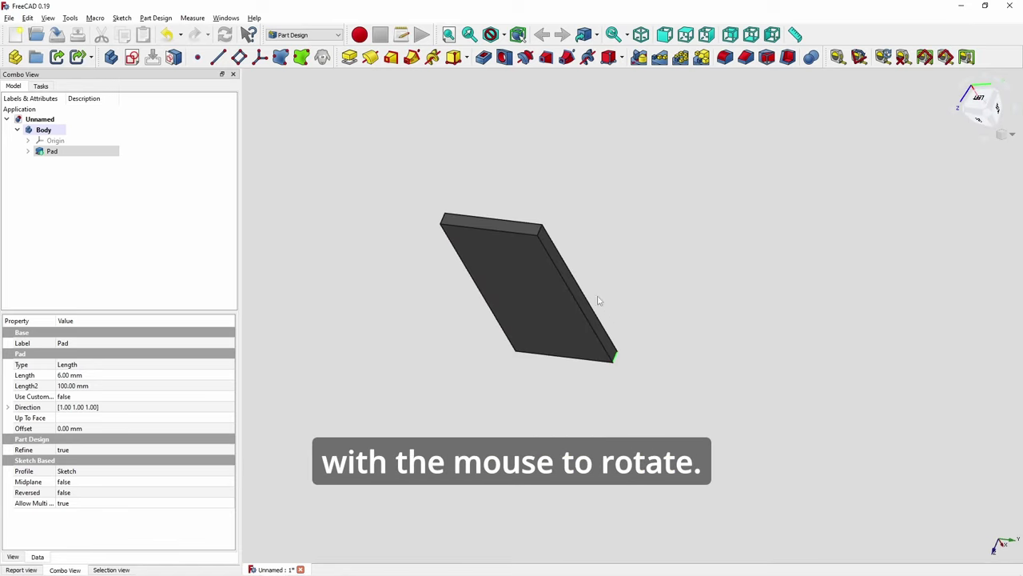
{"action": "scroll", "coordinate": [543, 233], "scroll_direction": "up", "scroll_amount": 3}
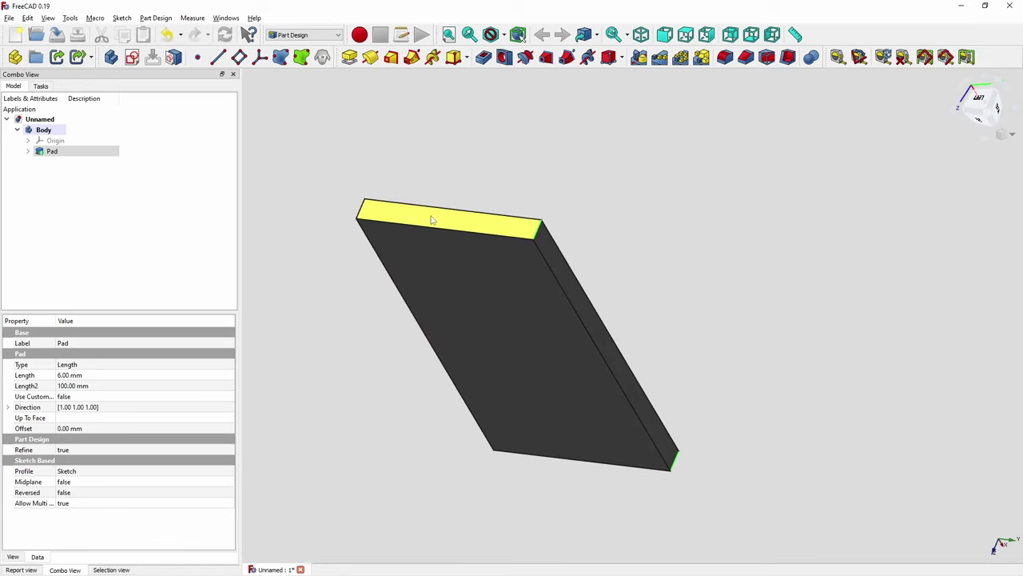
{"action": "left_click", "coordinate": [361, 211]}
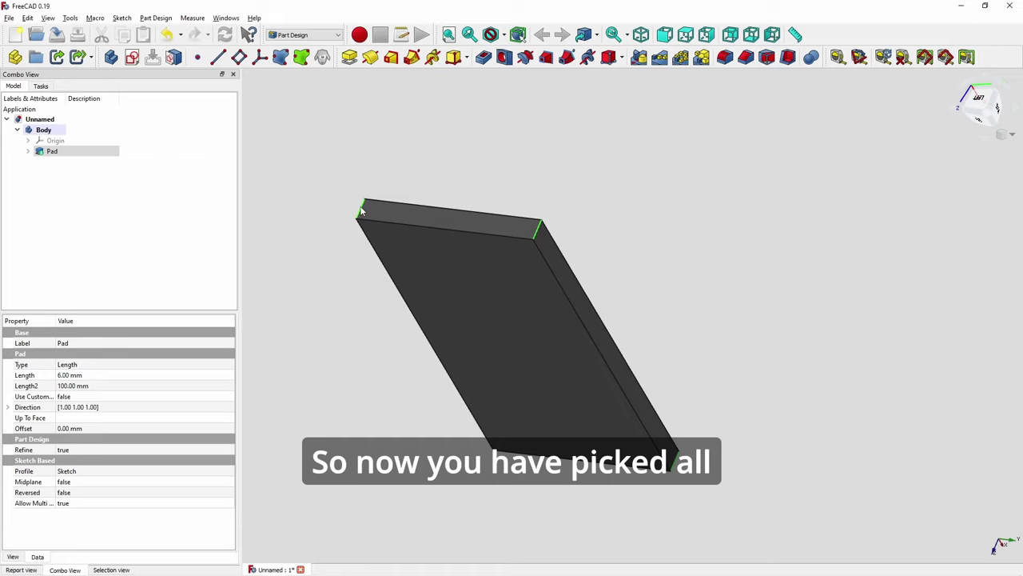
{"action": "left_click", "coordinate": [725, 57]}
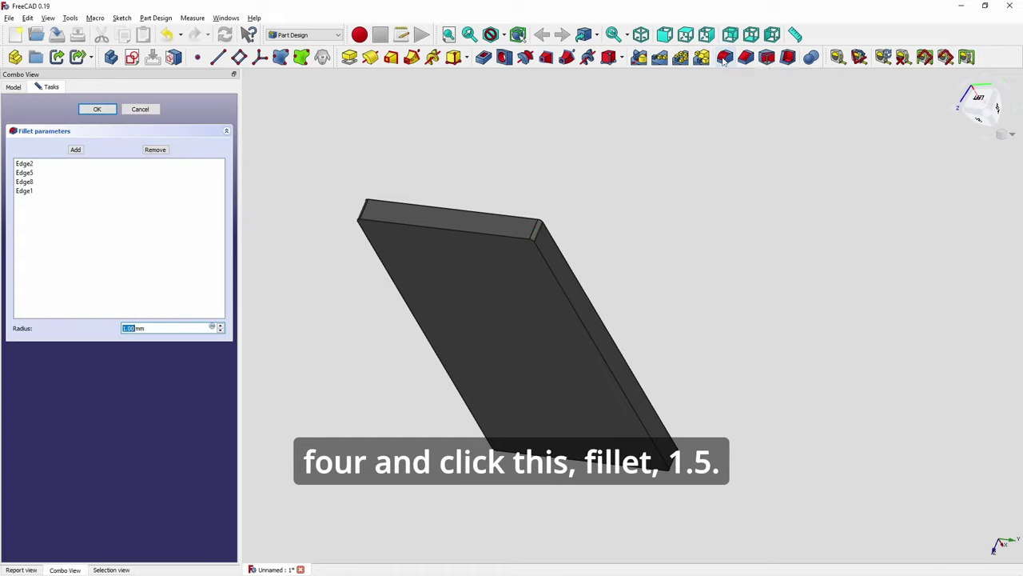
{"action": "type", "text": "1"}
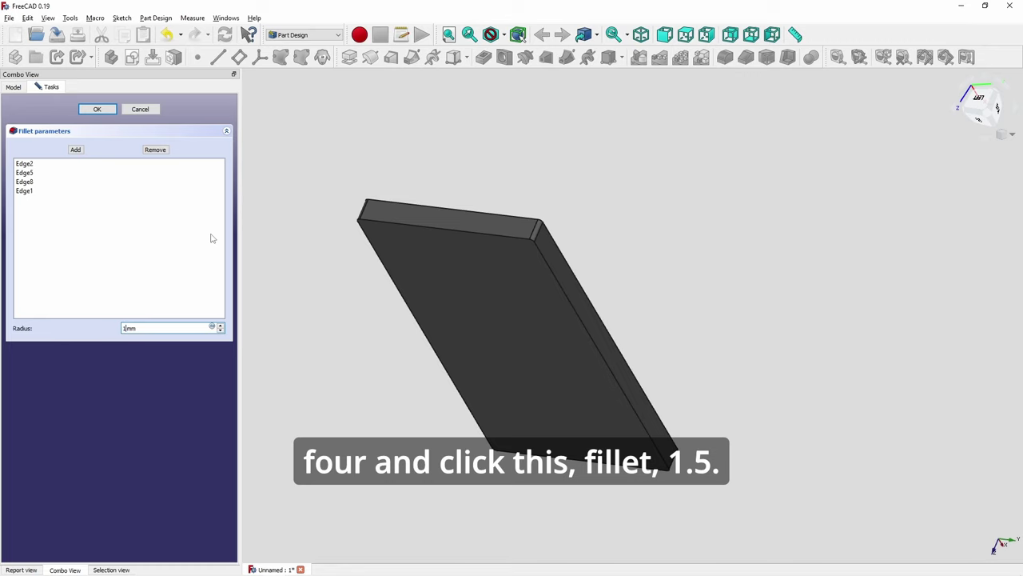
{"action": "key", "text": "Return"}
Step: Start a new sketch on the large top face of the padded plate
{"action": "scroll", "coordinate": [361, 320], "scroll_direction": "down", "scroll_amount": 3}
{"action": "middle_click_drag", "start_coordinate": [360, 320], "coordinate": [512, 250]}
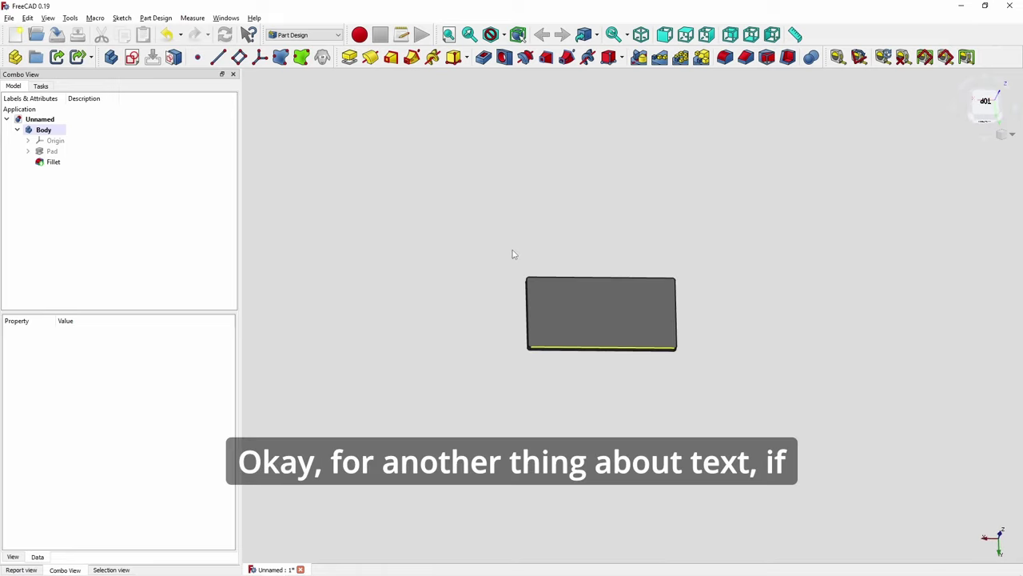
{"action": "scroll", "coordinate": [584, 318], "scroll_direction": "up", "scroll_amount": 5}
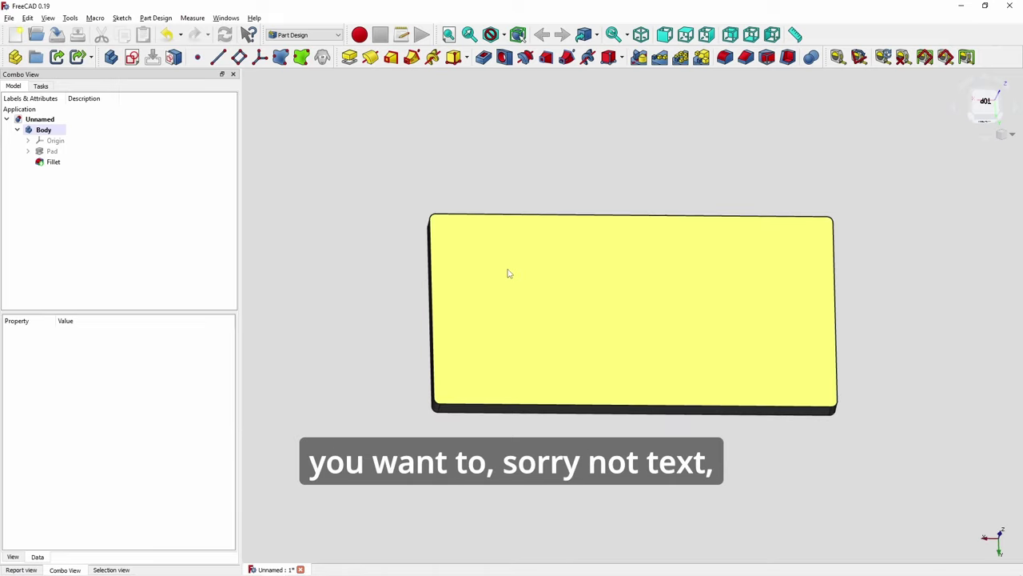
{"action": "left_click", "coordinate": [507, 274]}
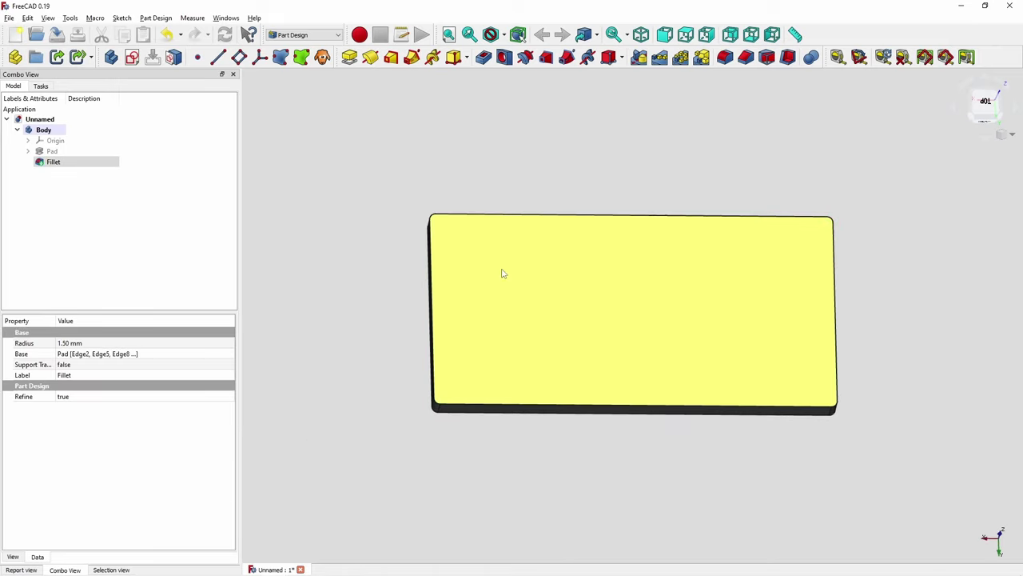
{"action": "left_click", "coordinate": [364, 231]}
{"action": "left_click", "coordinate": [450, 259]}
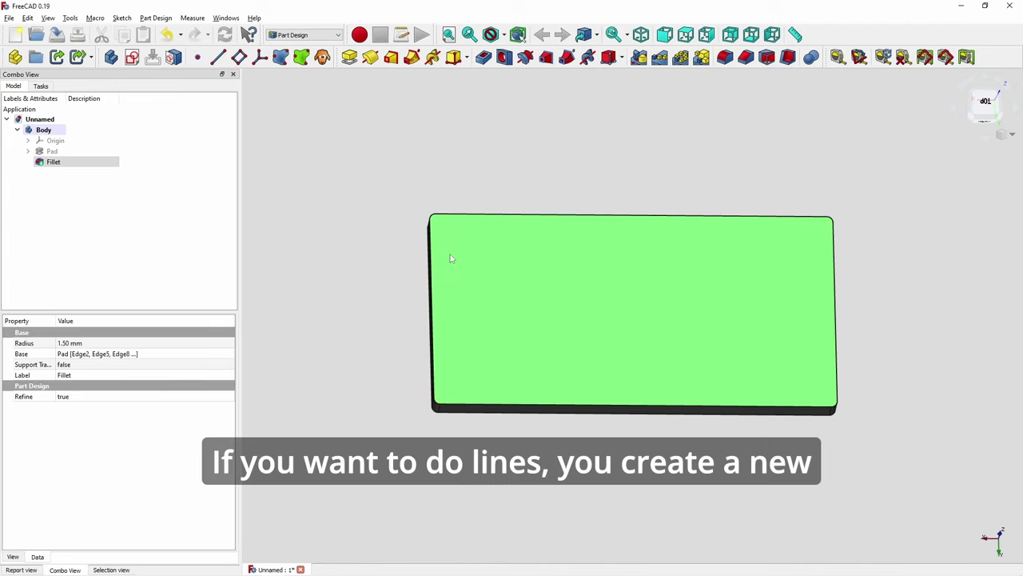
{"action": "left_click", "coordinate": [132, 57]}
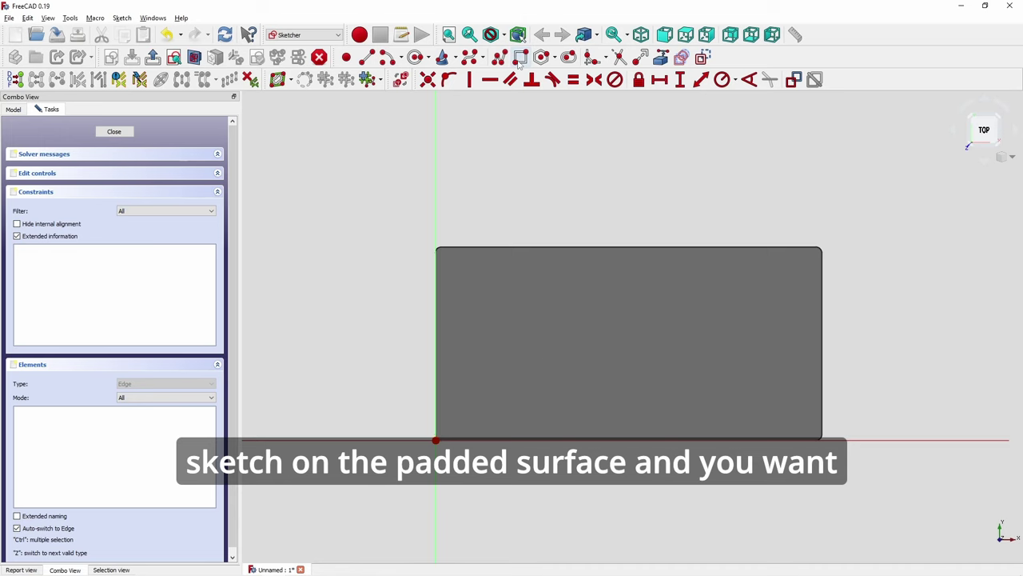
Step: Switch to the PowerPoint slide show to examine the lines on the cockpit panel photo, and return to the FreeCAD sketch
{"action": "key", "text": "alt+Tab"}
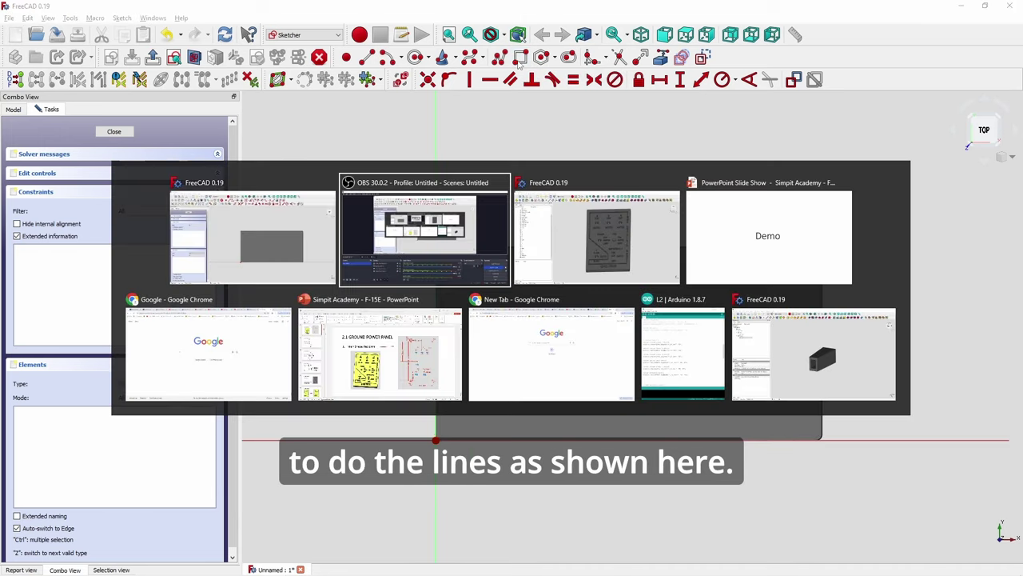
{"action": "key", "text": "Tab"}
{"action": "key", "text": "Tab"}
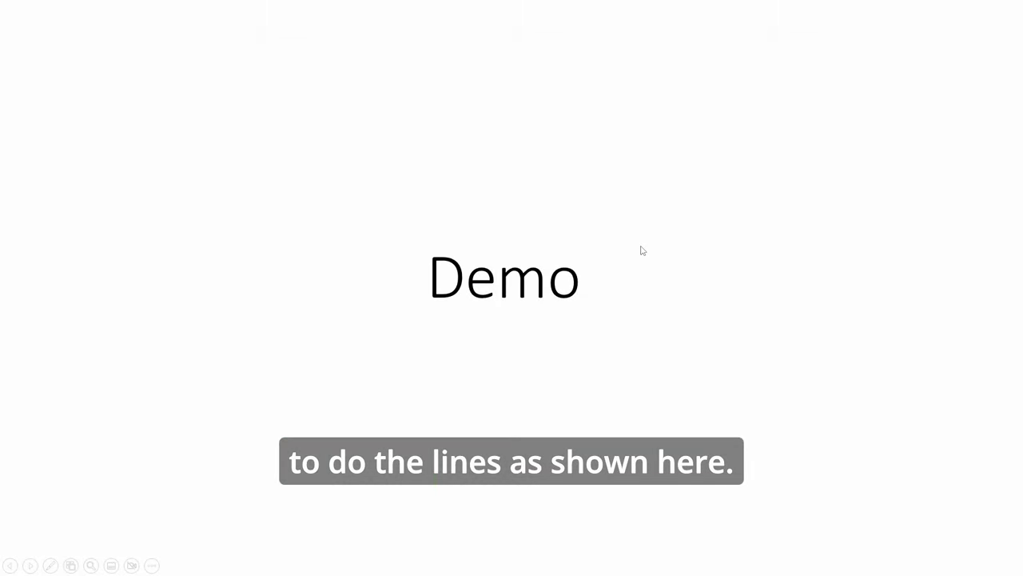
{"action": "left_click", "coordinate": [642, 250]}
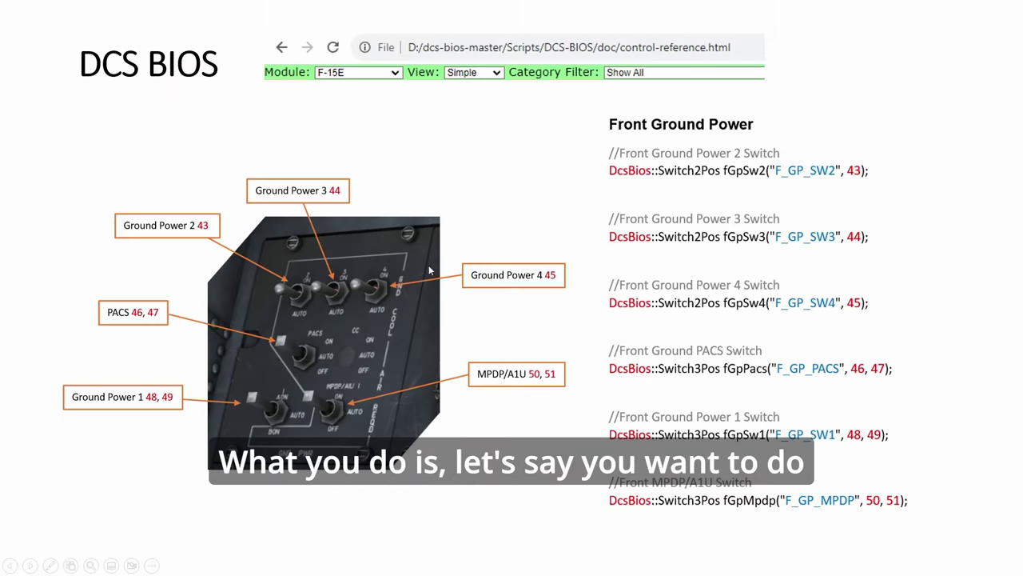
{"action": "key", "text": "alt+Tab"}
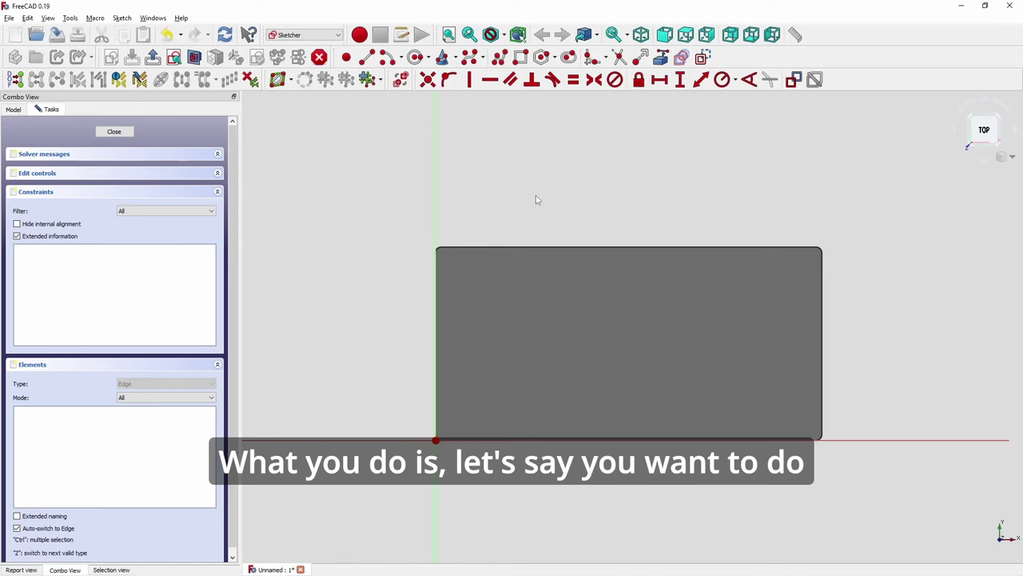
Step: Sketch a thin horizontal rectangle about 62 mm long near the plate's upper edge and a vertical one about 24 mm long down from its right end
{"action": "left_click", "coordinate": [521, 57]}
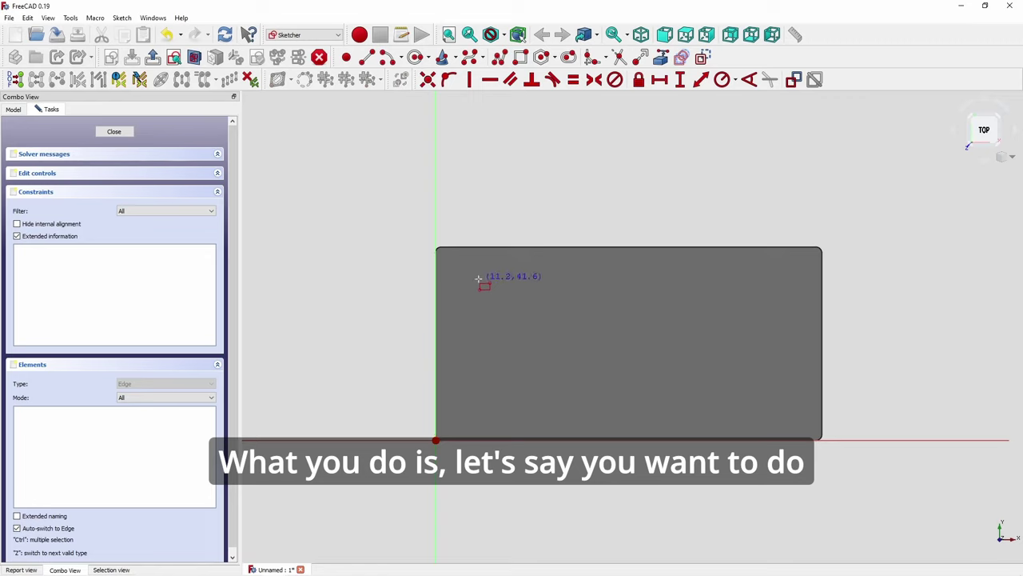
{"action": "left_click", "coordinate": [478, 279]}
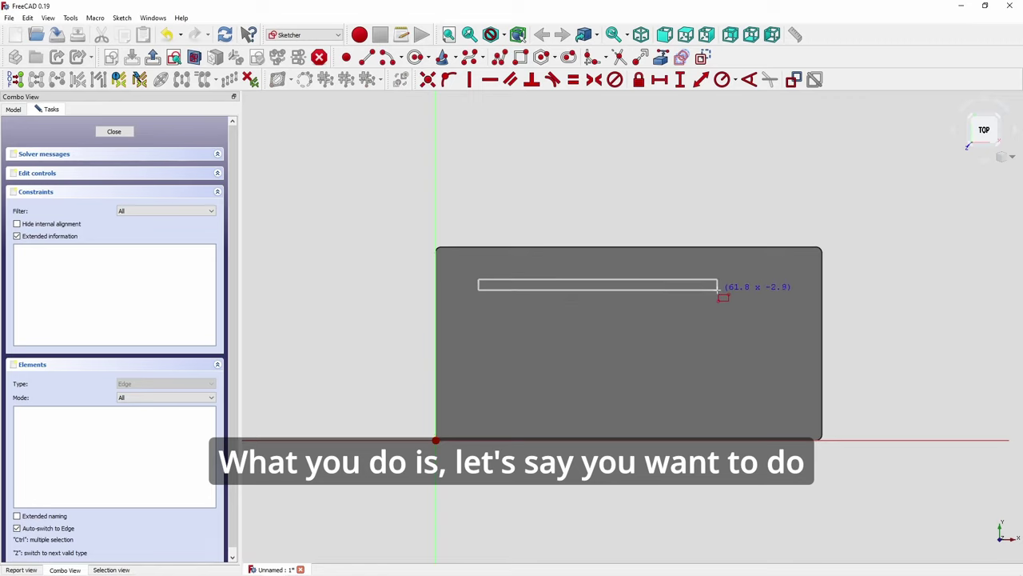
{"action": "left_click", "coordinate": [720, 286]}
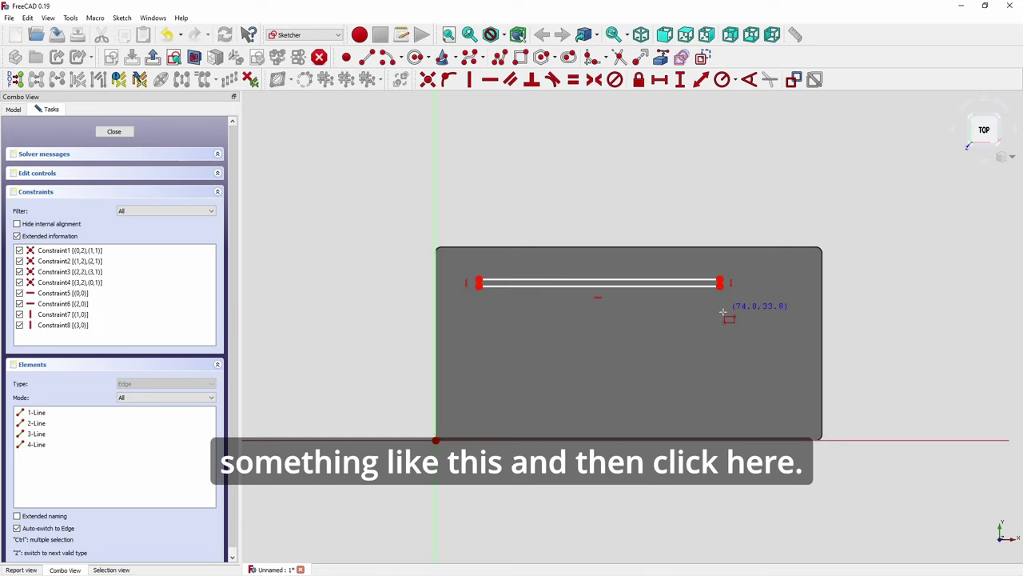
{"action": "scroll", "coordinate": [720, 286], "scroll_direction": "up", "scroll_amount": 3}
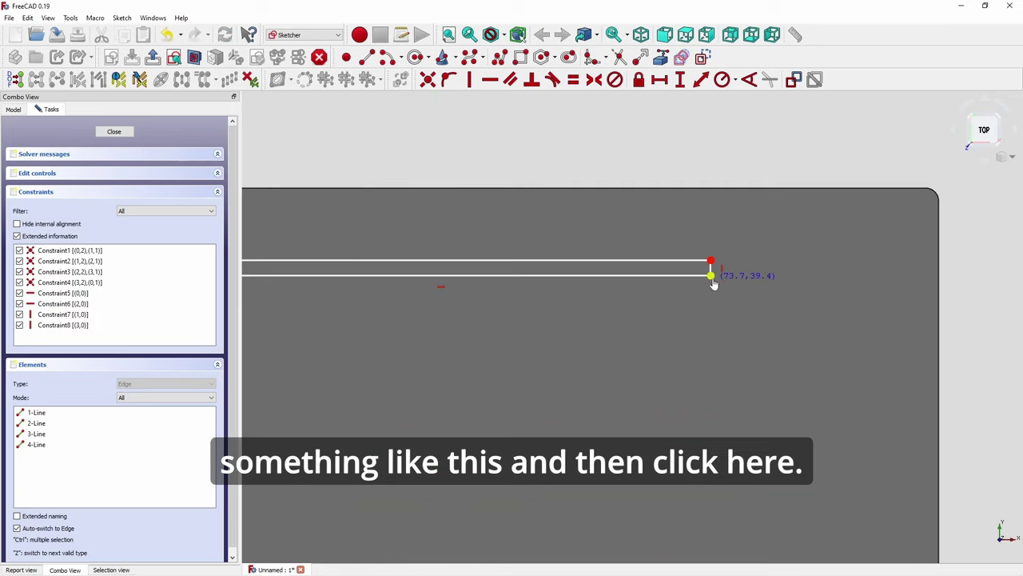
{"action": "left_click", "coordinate": [712, 276]}
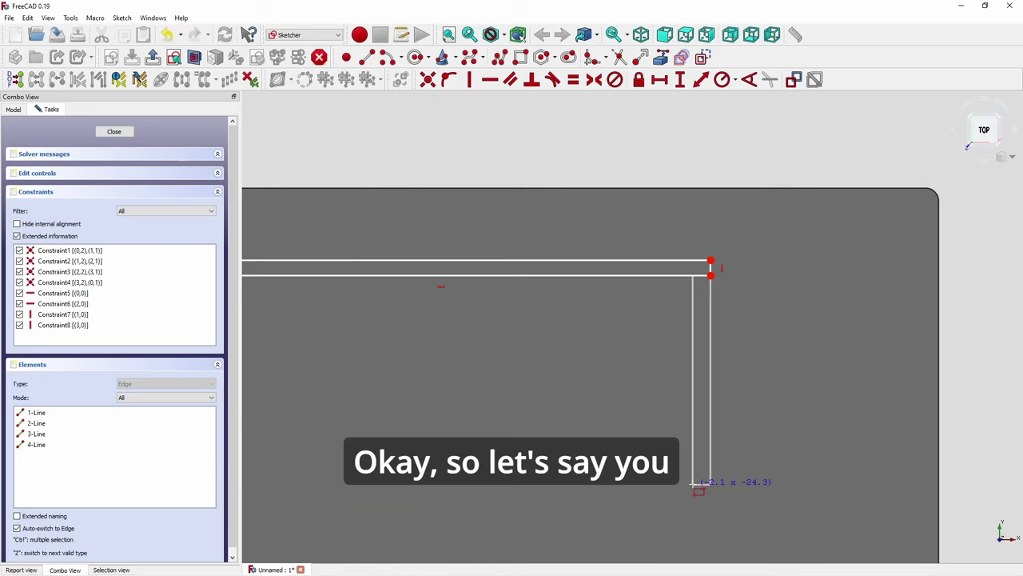
{"action": "left_click", "coordinate": [693, 484]}
Step: Sketch a vertical rectangle about 2.7 mm wide below the horizontal strip's left end and a separate one about 2.1 mm wide lower on the plate
{"action": "scroll", "coordinate": [629, 452], "scroll_direction": "down", "scroll_amount": 3}
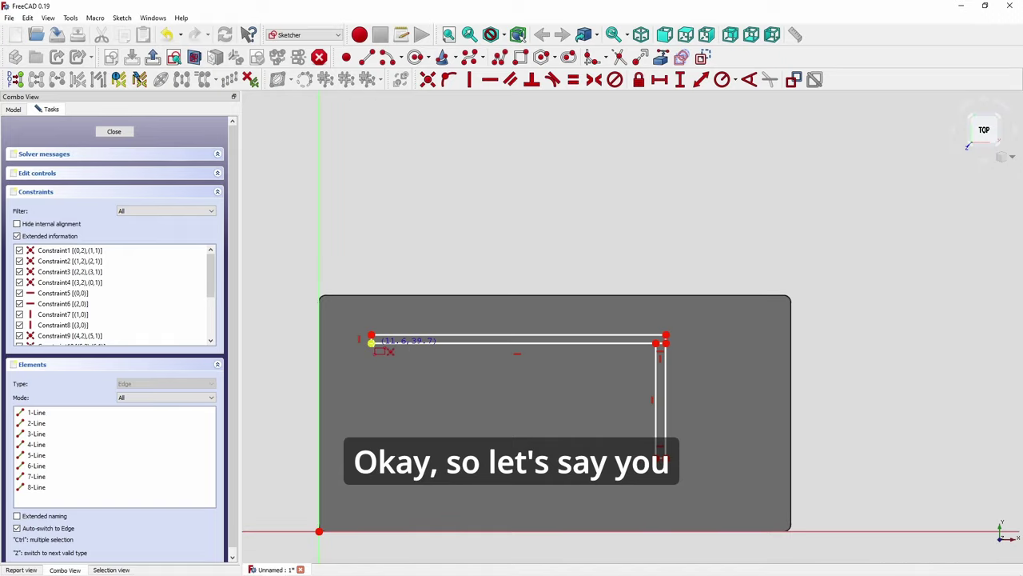
{"action": "left_click", "coordinate": [372, 344]}
{"action": "left_click", "coordinate": [385, 401]}
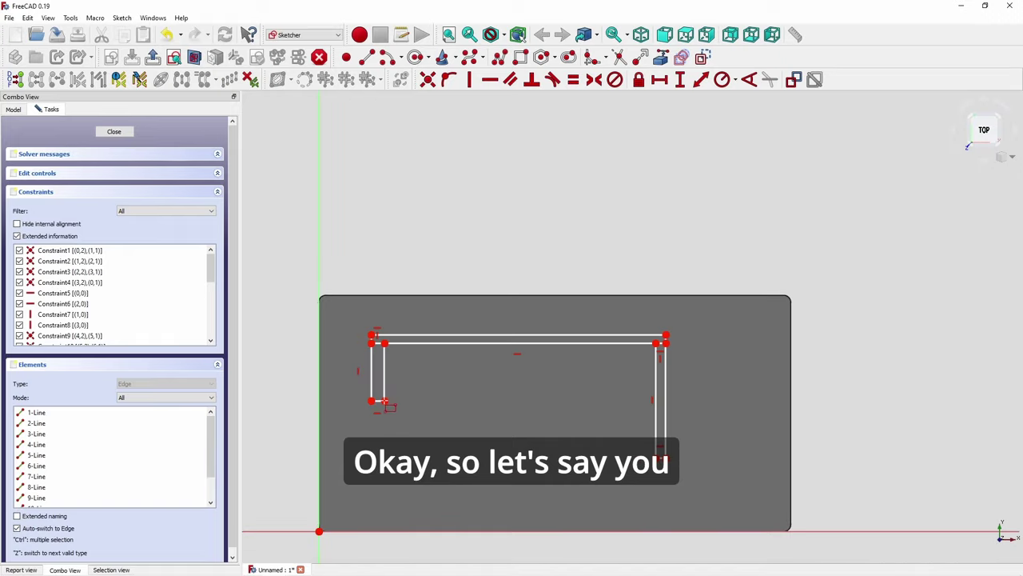
{"action": "left_click", "coordinate": [425, 440]}
{"action": "left_click", "coordinate": [436, 502]}
Step: Constrain the width of the short vertical rectangle at the horizontal strip's left end to 1 mm
{"action": "scroll", "coordinate": [463, 420], "scroll_direction": "up", "scroll_amount": 3}
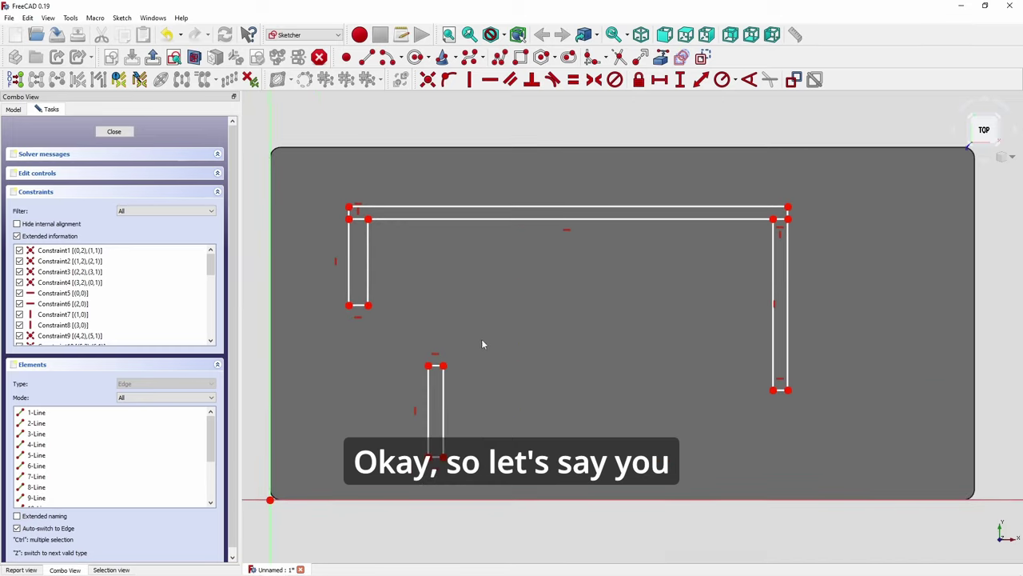
{"action": "left_click", "coordinate": [359, 307]}
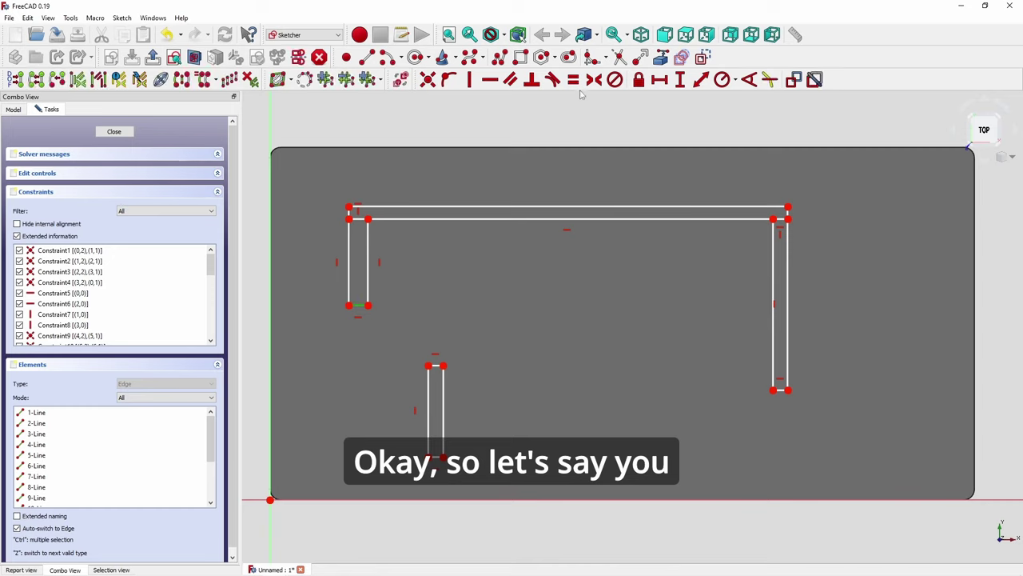
{"action": "left_click", "coordinate": [660, 79]}
{"action": "type", "text": "1mm"}
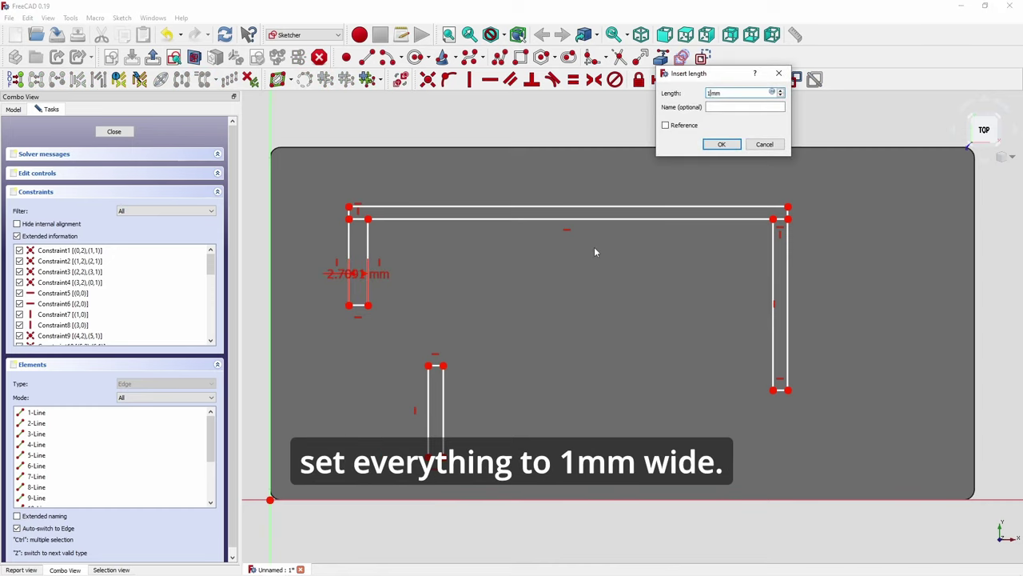
{"action": "key", "text": "Return"}
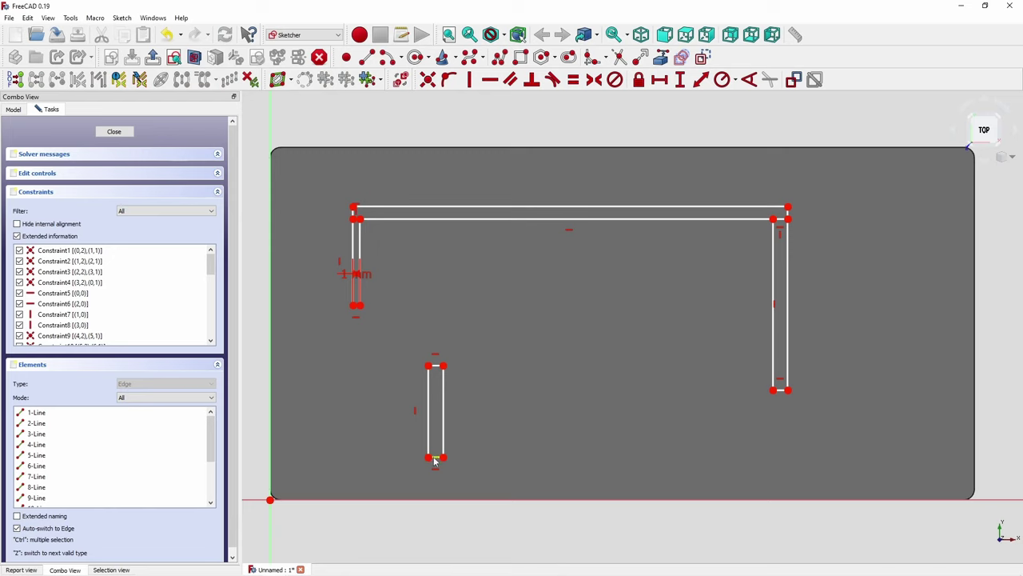
Step: Constrain the width of the separate lower vertical rectangle to 1 mm
{"action": "left_click", "coordinate": [444, 432]}
{"action": "left_click", "coordinate": [680, 79]}
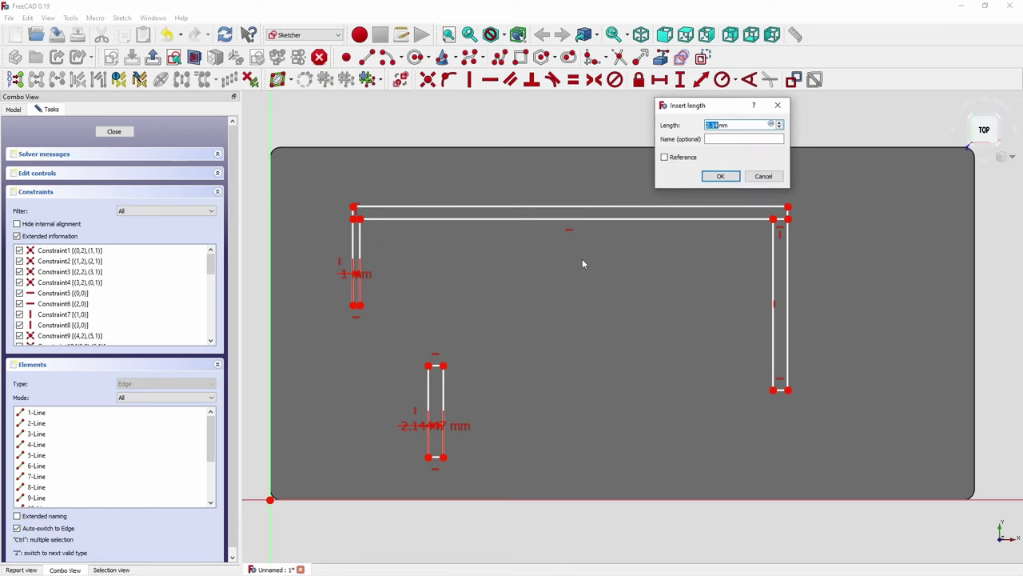
{"action": "type", "text": "1"}
{"action": "key", "text": "Return"}
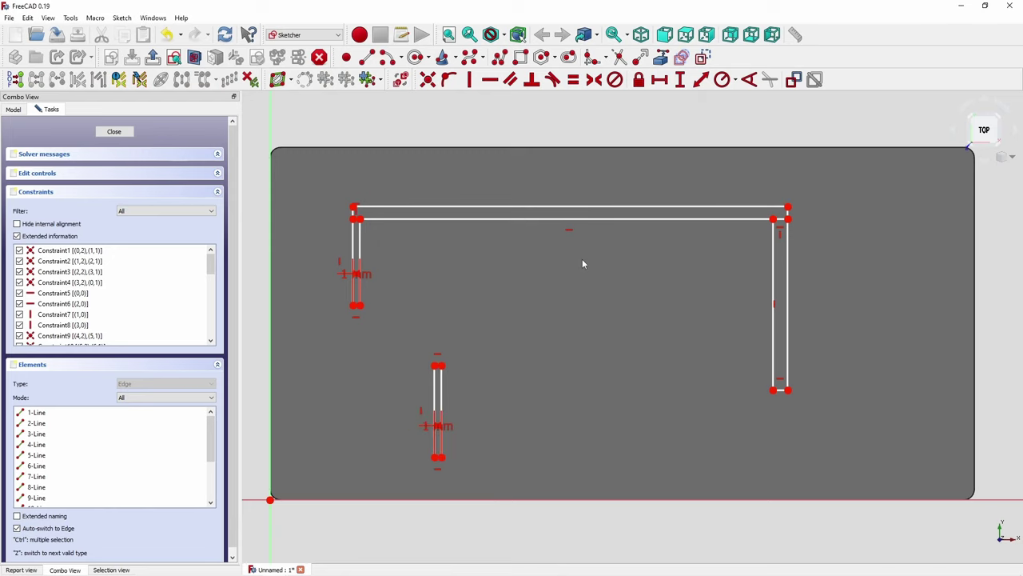
Step: Constrain the width of the long vertical rectangle under the horizontal strip's right end to 1 mm
{"action": "left_click", "coordinate": [783, 392]}
{"action": "scroll", "coordinate": [784, 392], "scroll_direction": "up", "scroll_amount": 3}
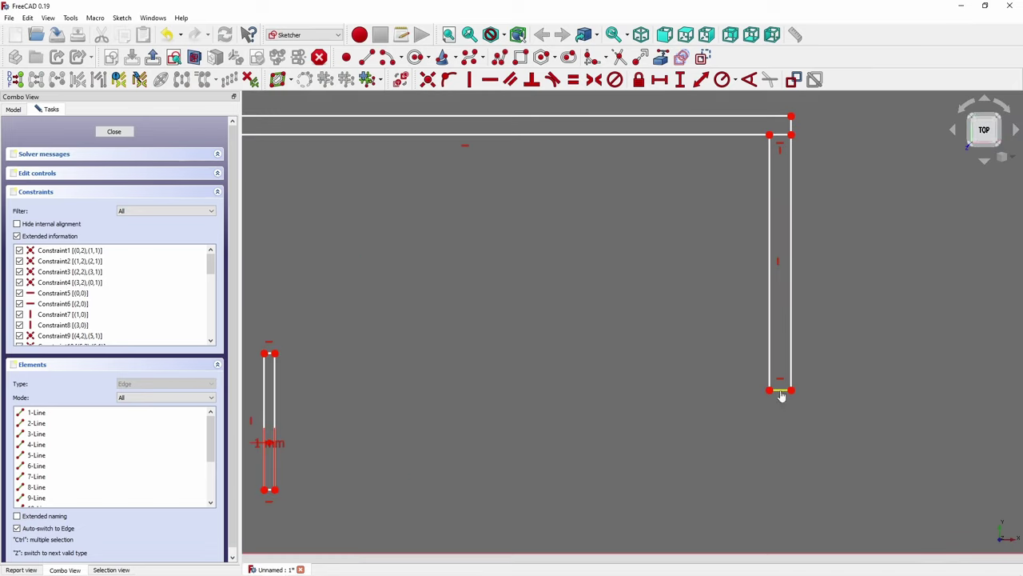
{"action": "left_click", "coordinate": [660, 80]}
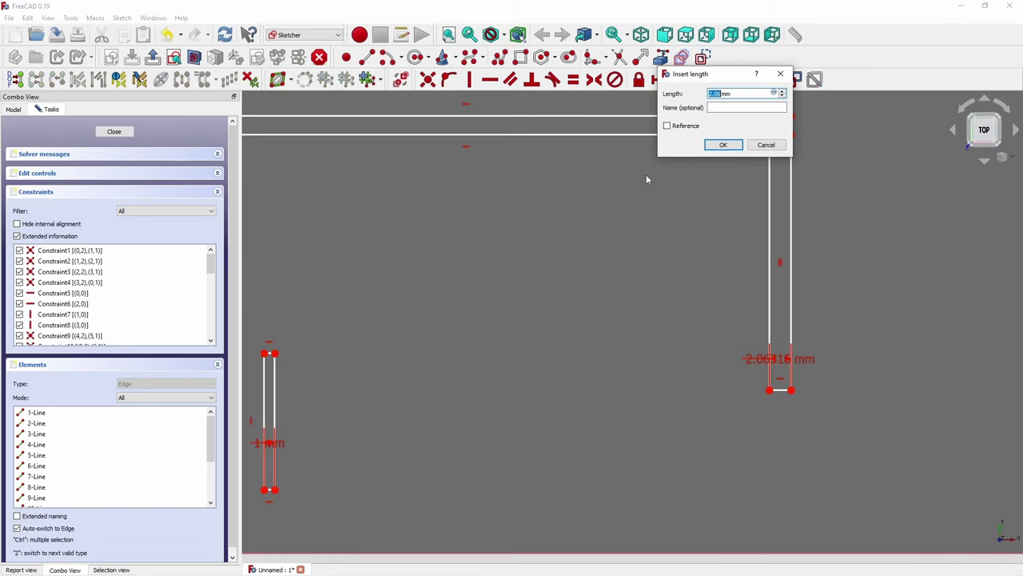
{"action": "key", "text": "Return"}
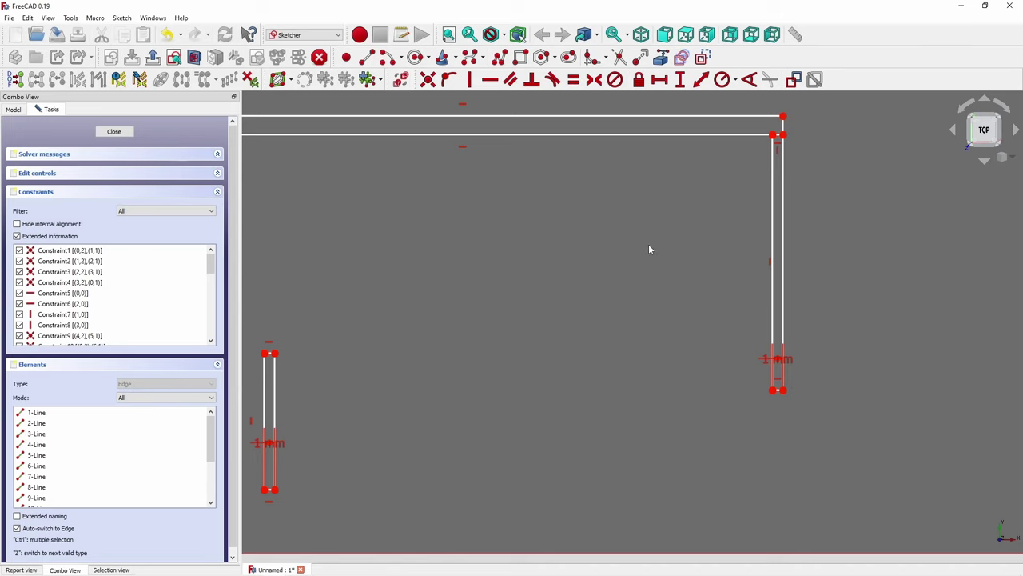
{"action": "scroll", "coordinate": [648, 244], "scroll_direction": "down", "scroll_amount": 3}
Step: Draw two parallel diagonal lines joining the lower corners of the upper-left vertical strip to the upper corners of the separate lower strip
{"action": "left_click", "coordinate": [367, 57]}
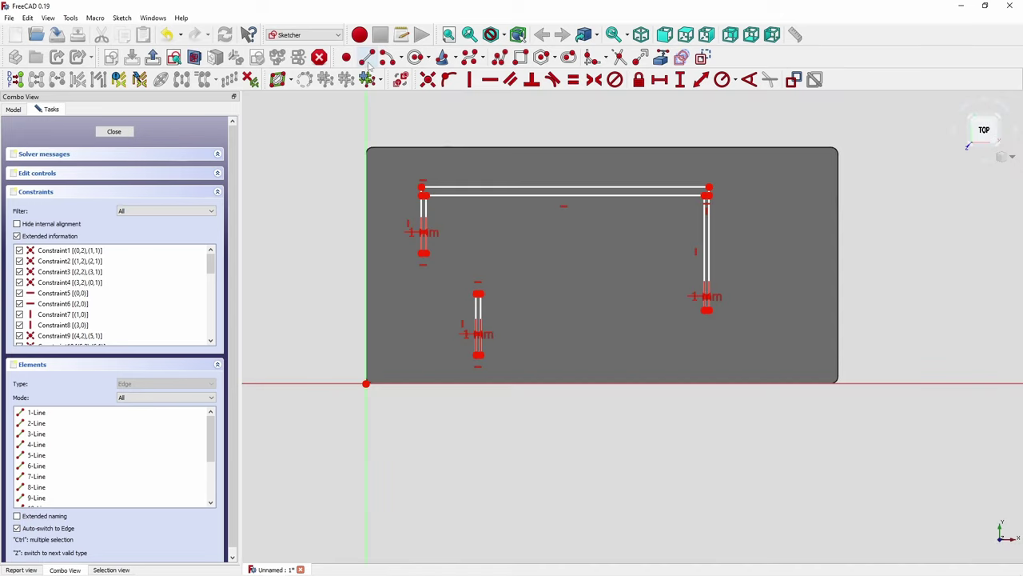
{"action": "scroll", "coordinate": [417, 263], "scroll_direction": "up", "scroll_amount": 3}
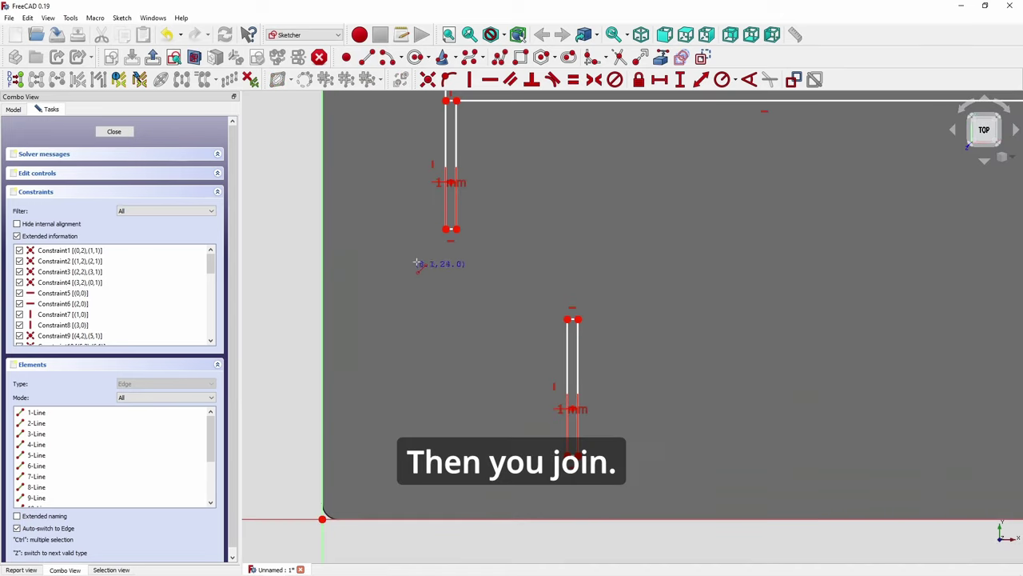
{"action": "left_click", "coordinate": [452, 230]}
{"action": "left_click", "coordinate": [572, 319]}
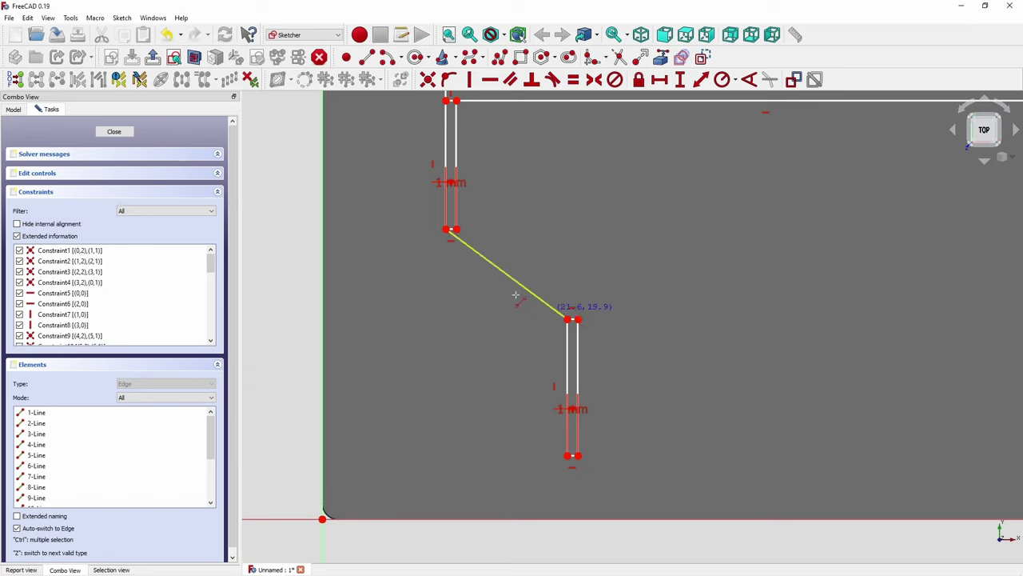
{"action": "left_click", "coordinate": [455, 229]}
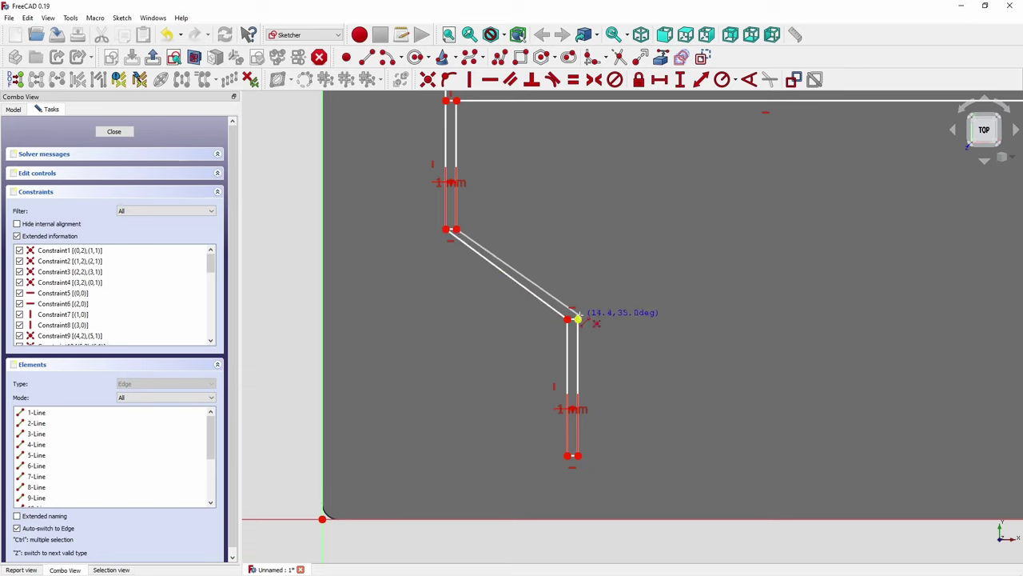
{"action": "left_click", "coordinate": [578, 319]}
{"action": "right_click", "coordinate": [595, 248]}
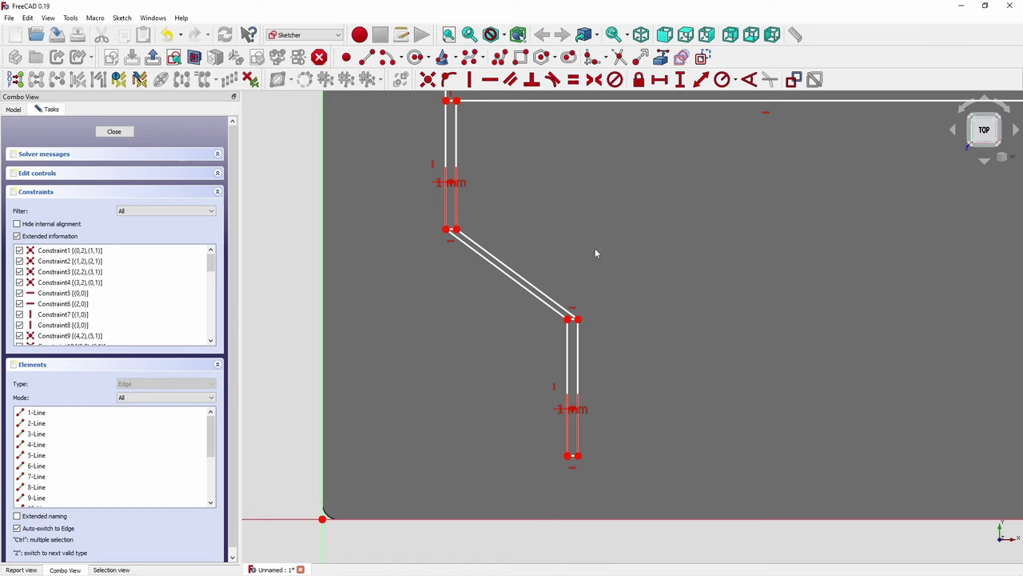
Step: Trim the horizontal strip's lower line at the left vertical strip and delete the short segment crossing that corner
{"action": "scroll", "coordinate": [595, 248], "scroll_direction": "down", "scroll_amount": 2}
{"action": "scroll", "coordinate": [505, 157], "scroll_direction": "up", "scroll_amount": 1}
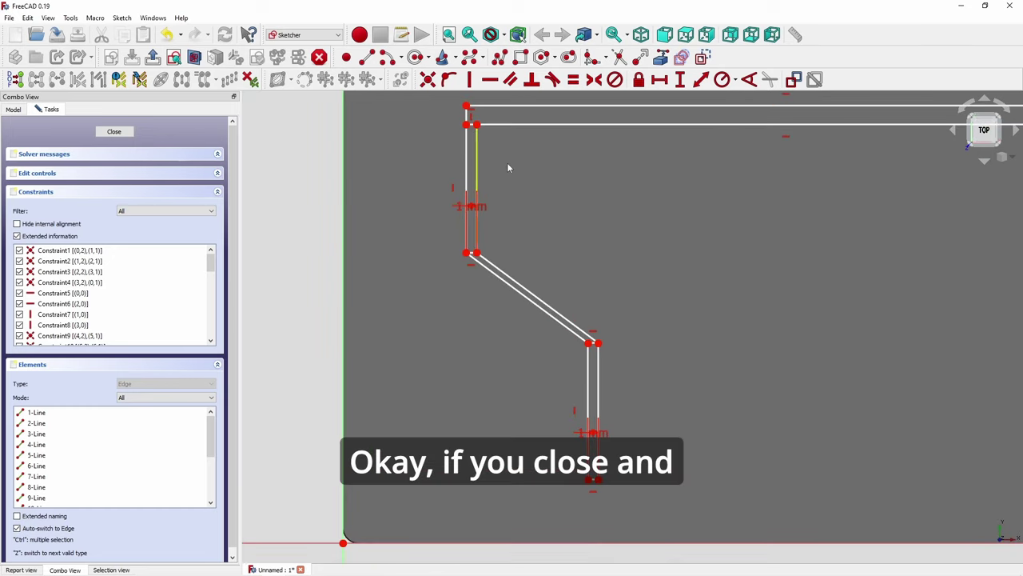
{"action": "scroll", "coordinate": [627, 200], "scroll_direction": "down", "scroll_amount": 3}
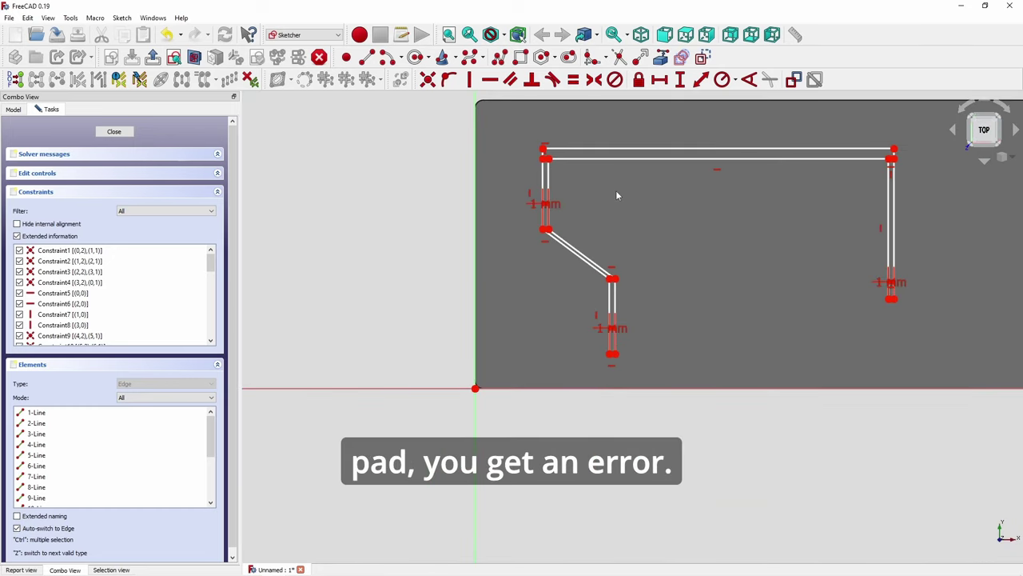
{"action": "scroll", "coordinate": [576, 173], "scroll_direction": "up", "scroll_amount": 4}
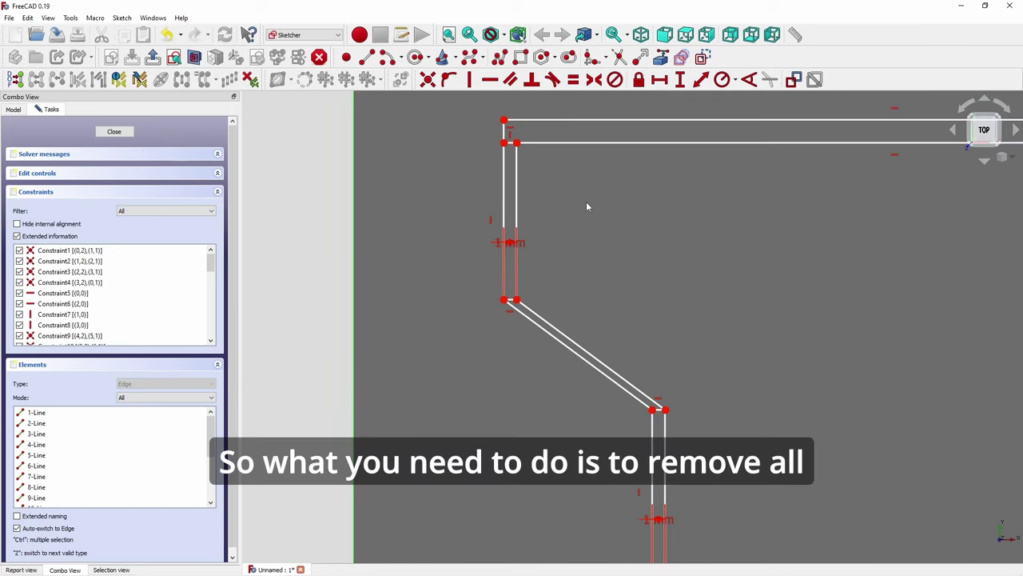
{"action": "scroll", "coordinate": [586, 206], "scroll_direction": "down", "scroll_amount": 2}
{"action": "scroll", "coordinate": [548, 149], "scroll_direction": "up", "scroll_amount": 5}
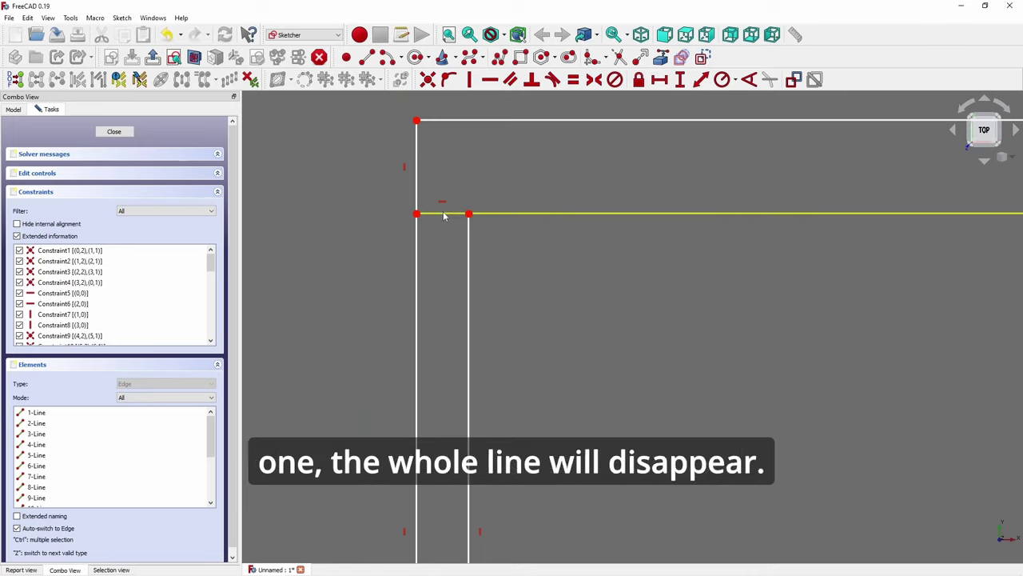
{"action": "left_click", "coordinate": [620, 59]}
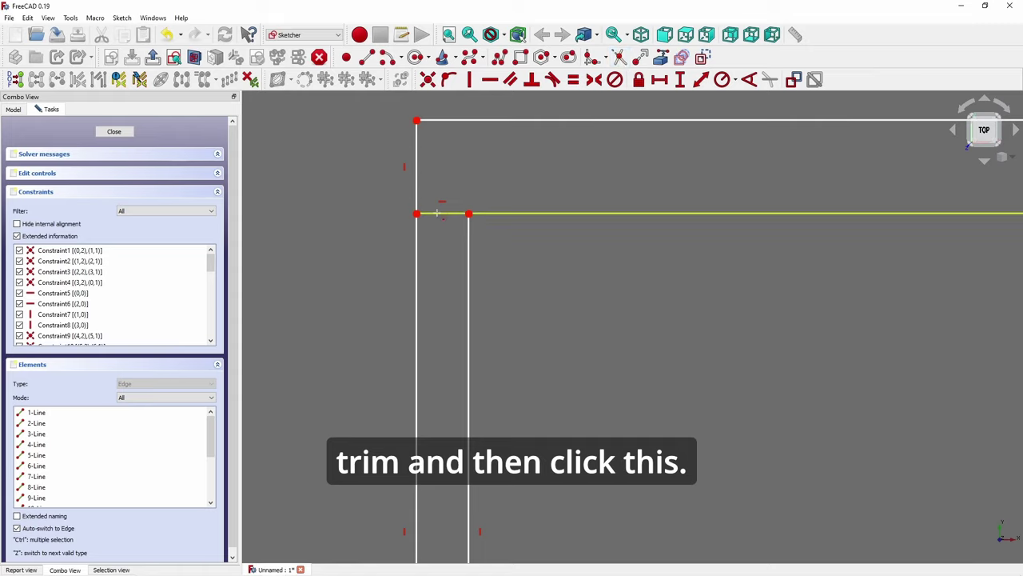
{"action": "left_click", "coordinate": [438, 214]}
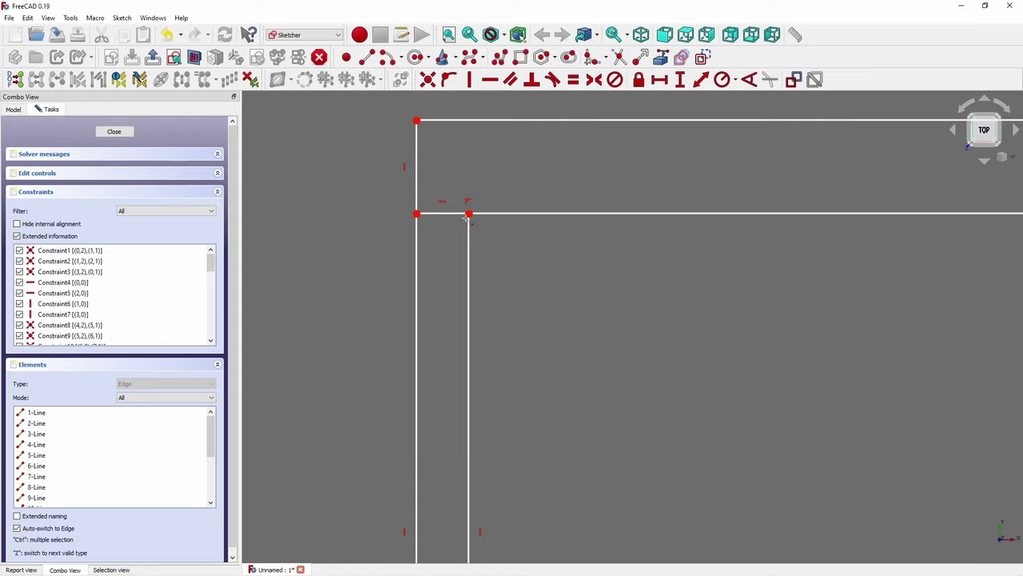
{"action": "right_click", "coordinate": [434, 238]}
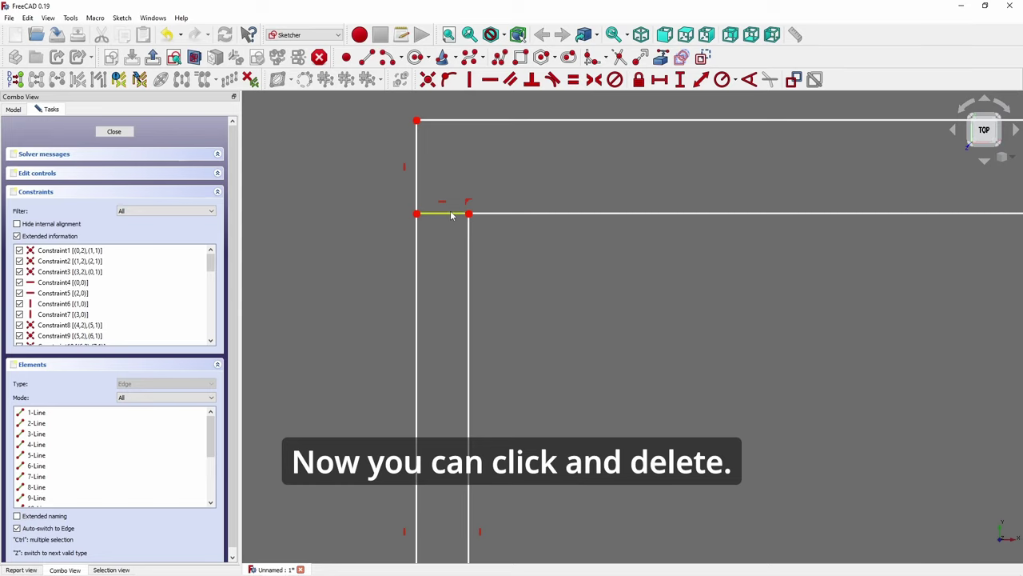
{"action": "left_click", "coordinate": [444, 214]}
{"action": "key", "text": "Delete"}
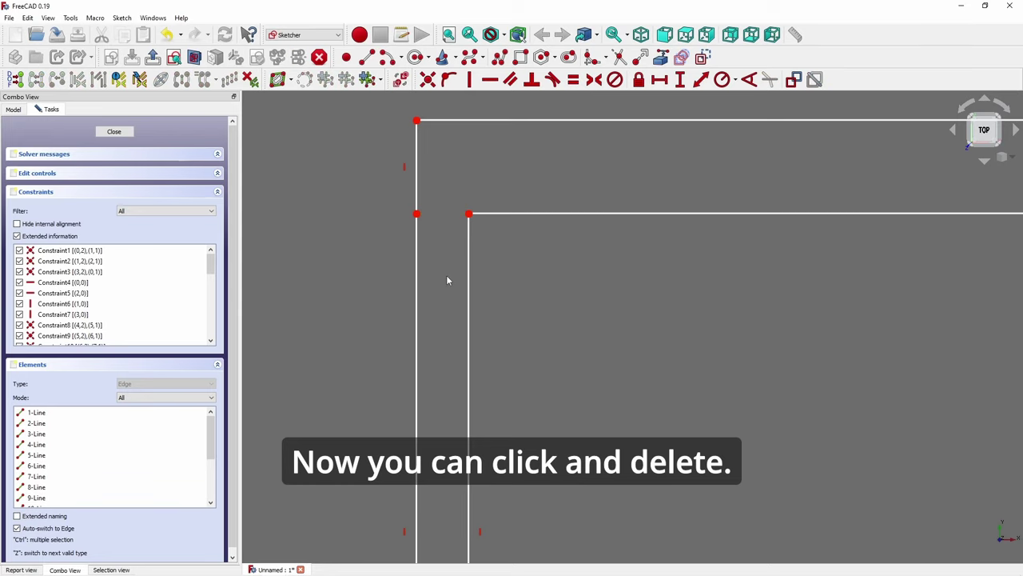
Step: Delete the short horizontal edges at both ends of the diagonal strip so it opens into the two vertical strips
{"action": "scroll", "coordinate": [609, 270], "scroll_direction": "down", "scroll_amount": 5}
{"action": "mouse_move", "coordinate": [754, 311]}
{"action": "middle_mouse_down"}
{"action": "mouse_move", "coordinate": [427, 251]}
{"action": "mouse_move", "coordinate": [598, 204]}
{"action": "middle_mouse_up"}
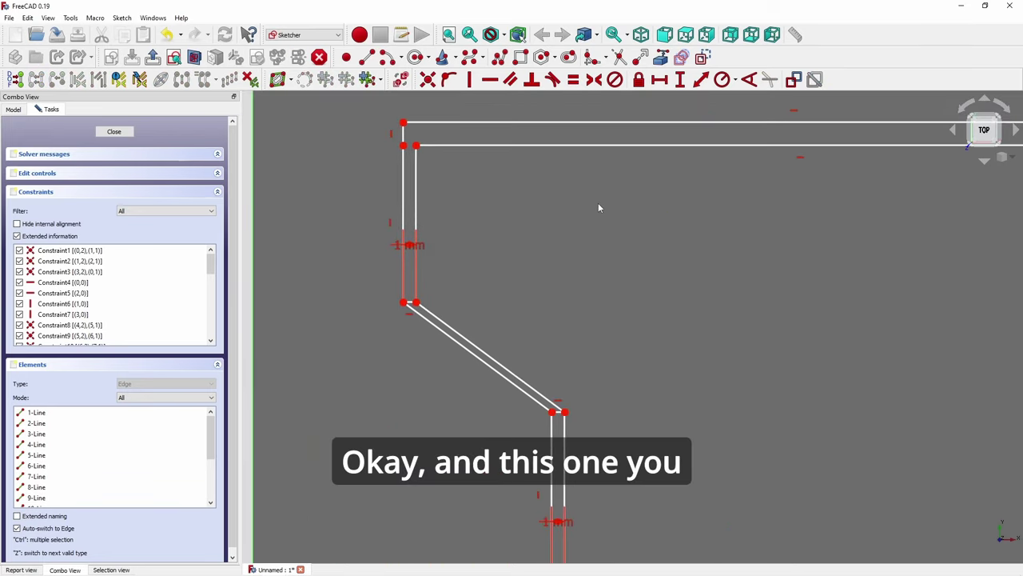
{"action": "scroll", "coordinate": [397, 272], "scroll_direction": "up", "scroll_amount": 5}
{"action": "left_click", "coordinate": [393, 273]}
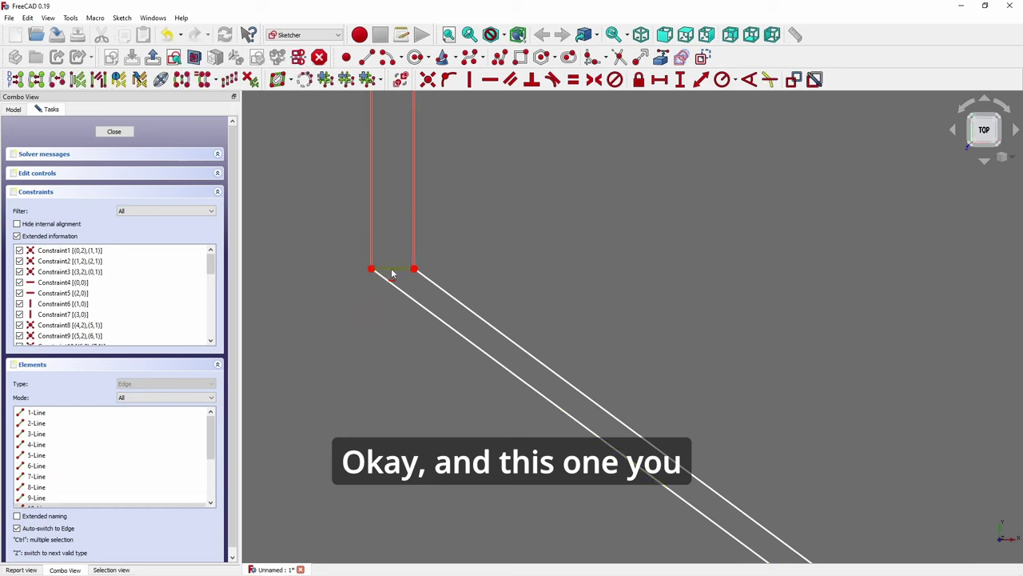
{"action": "key", "text": "Delete"}
{"action": "scroll", "coordinate": [629, 333], "scroll_direction": "down", "scroll_amount": 3}
{"action": "middle_click_drag", "start_coordinate": [575, 267], "coordinate": [541, 294]}
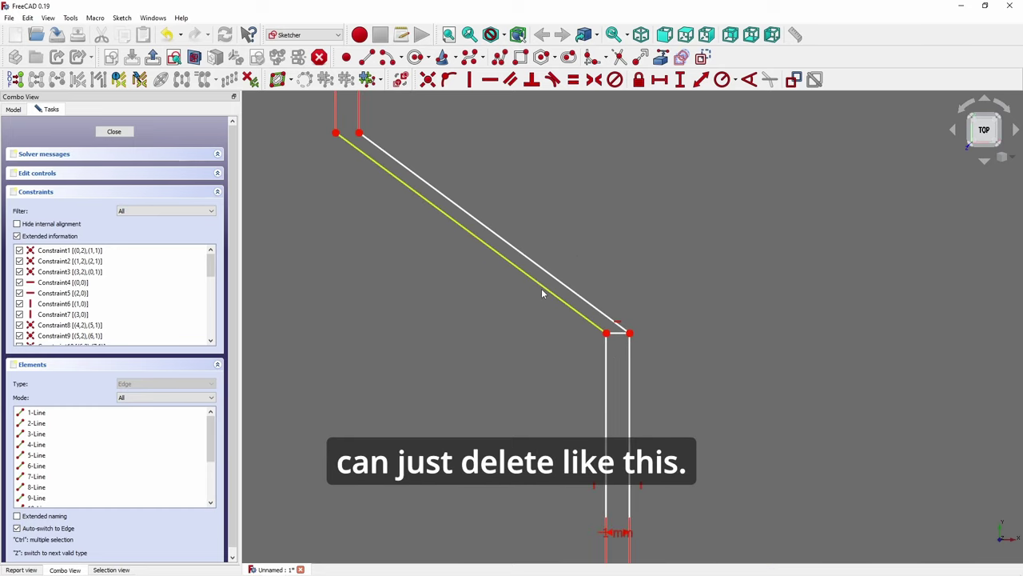
{"action": "scroll", "coordinate": [563, 322], "scroll_direction": "up", "scroll_amount": 4}
{"action": "left_click", "coordinate": [676, 347]}
{"action": "key", "text": "Delete"}
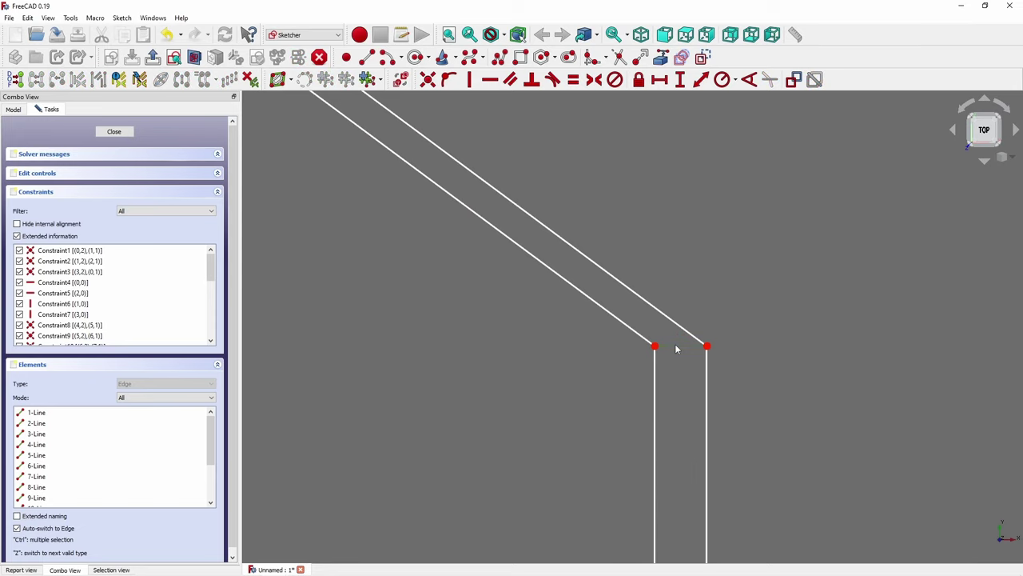
Step: Constrain the height of the long horizontal strip to 1 mm using its short right-hand edge
{"action": "scroll", "coordinate": [712, 392], "scroll_direction": "down", "scroll_amount": 4}
{"action": "middle_click_drag", "start_coordinate": [796, 355], "coordinate": [716, 318]}
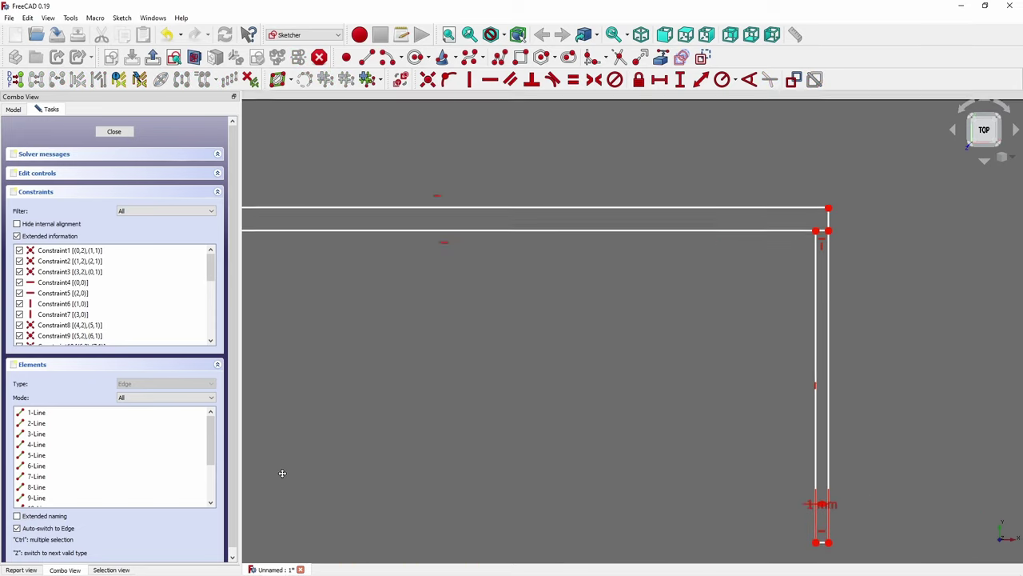
{"action": "scroll", "coordinate": [779, 272], "scroll_direction": "up", "scroll_amount": 3}
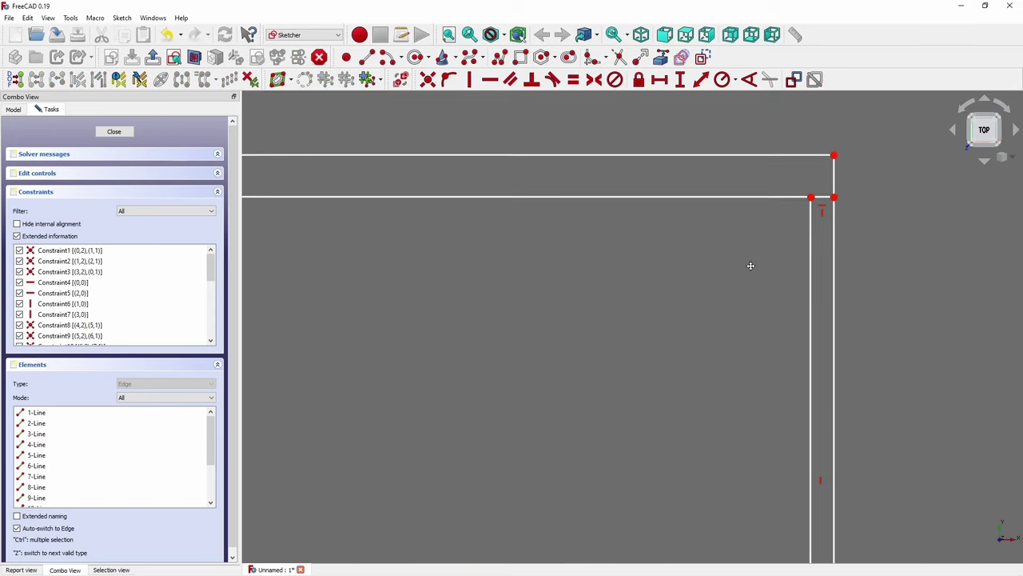
{"action": "middle_click_drag", "start_coordinate": [749, 264], "coordinate": [677, 240]}
{"action": "left_click", "coordinate": [739, 144]}
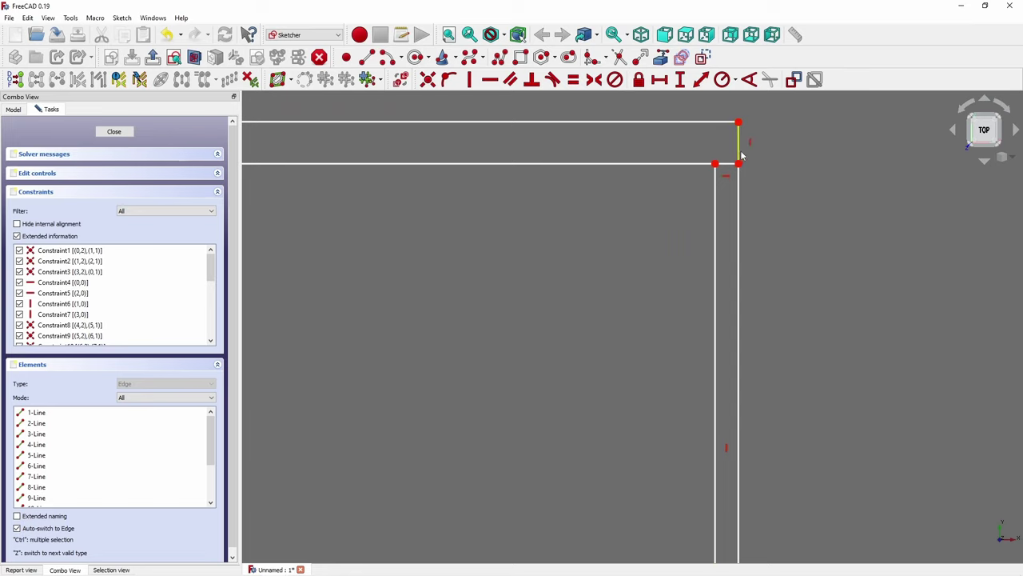
{"action": "left_click", "coordinate": [678, 81]}
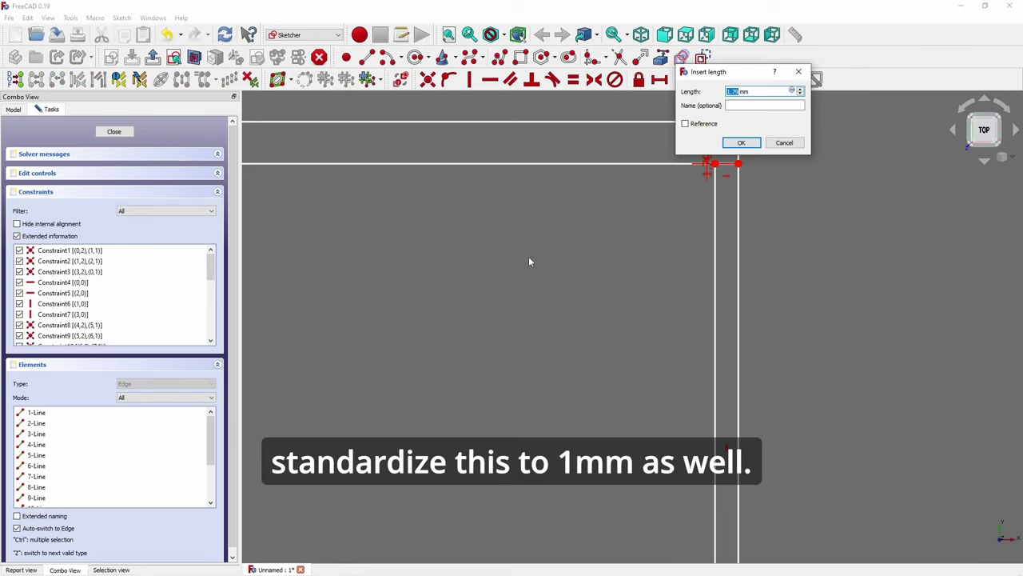
{"action": "type", "text": "1"}
{"action": "key", "text": "Return"}
{"action": "scroll", "coordinate": [601, 280], "scroll_direction": "down", "scroll_amount": 3}
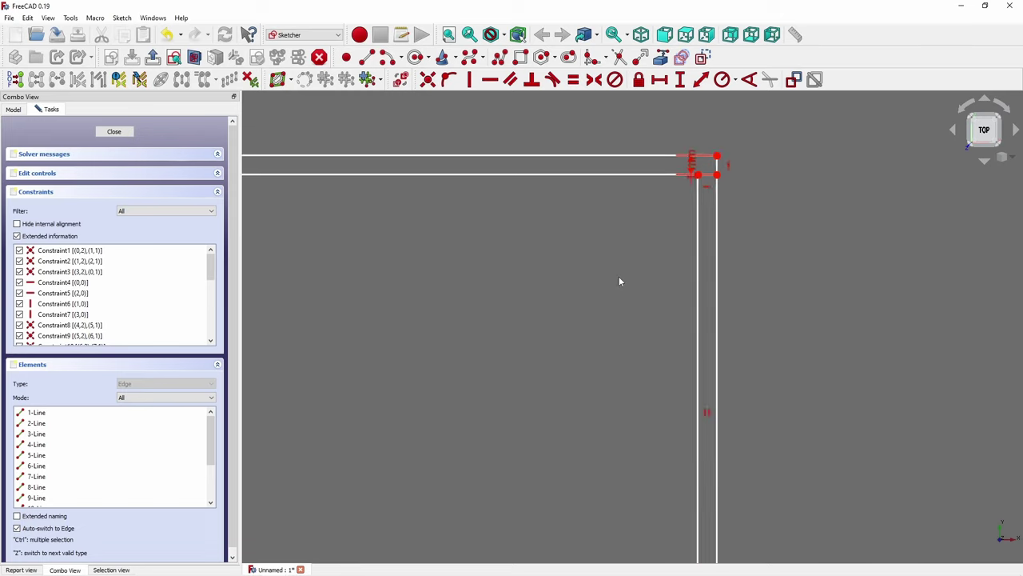
Step: Trim away and delete the short segment crossing the horizontal strip's right corner, and move the 1 mm height dimension outside the outline
{"action": "scroll", "coordinate": [672, 204], "scroll_direction": "up", "scroll_amount": 4}
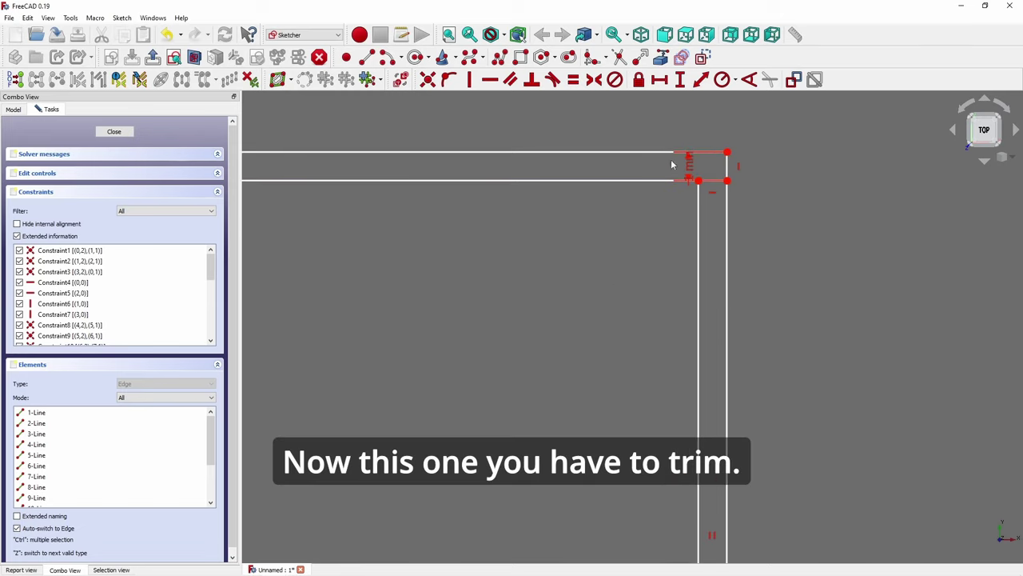
{"action": "left_click", "coordinate": [714, 183]}
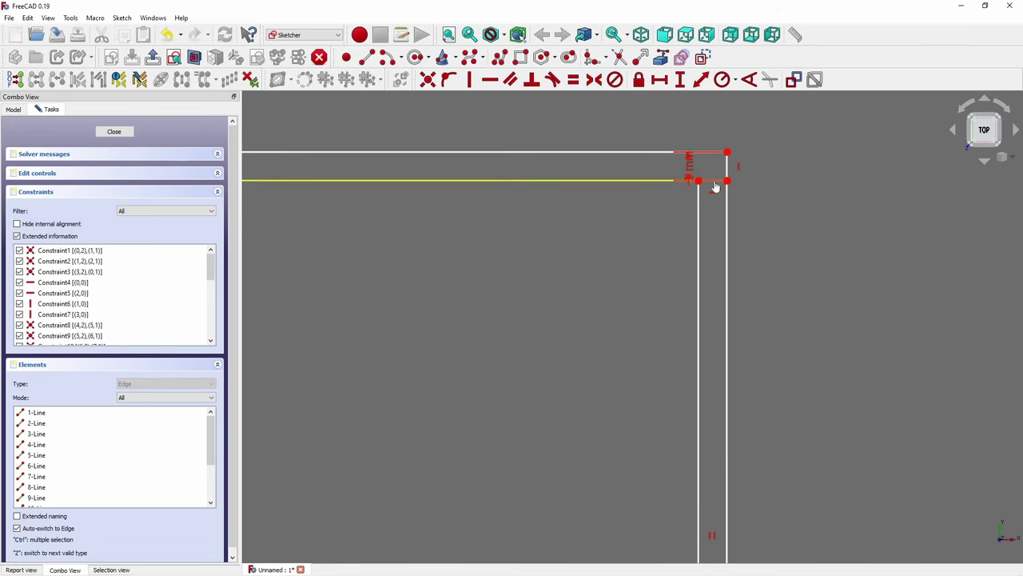
{"action": "key", "text": "Delete"}
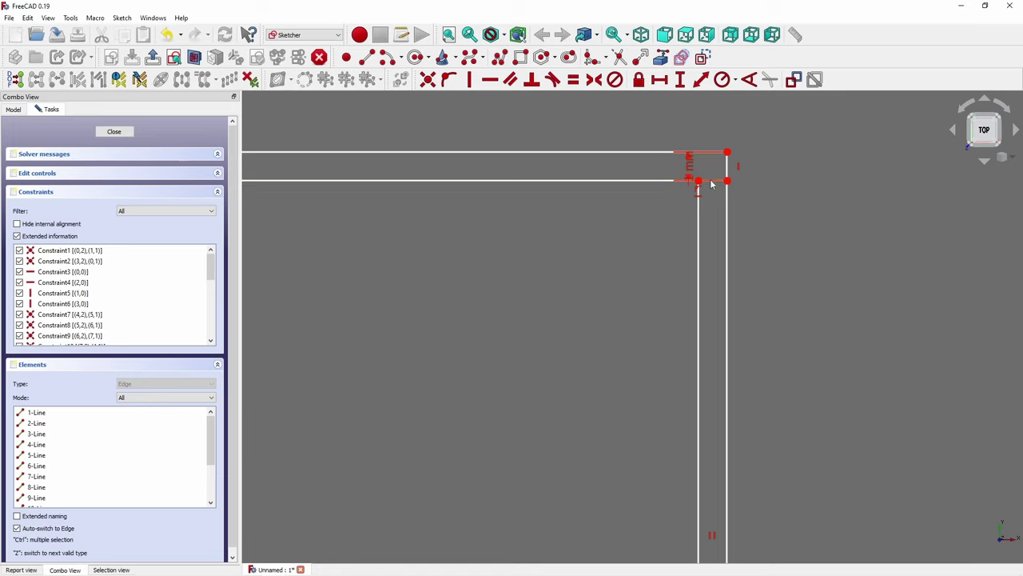
{"action": "left_click", "coordinate": [699, 189]}
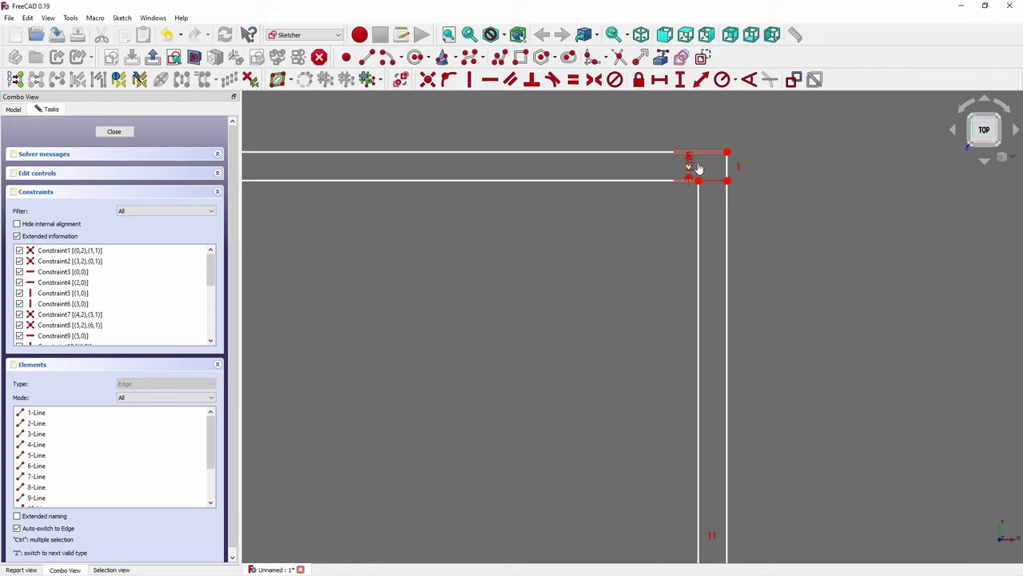
{"action": "left_click_drag", "start_coordinate": [692, 166], "coordinate": [761, 165]}
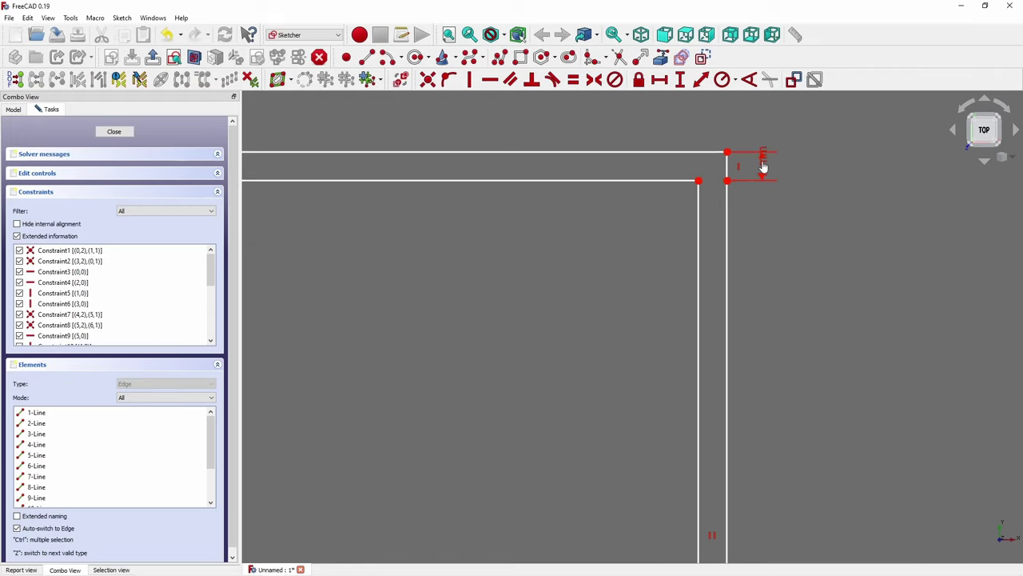
Step: Close the panel-line sketch after removing its inner crossing segments
{"action": "scroll", "coordinate": [731, 211], "scroll_direction": "down", "scroll_amount": 6}
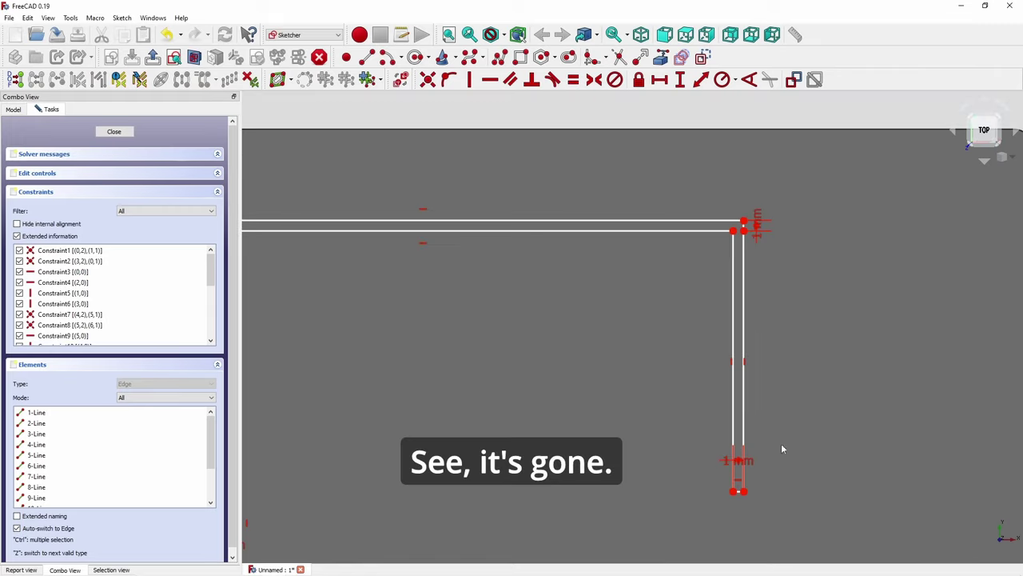
{"action": "scroll", "coordinate": [806, 452], "scroll_direction": "down", "scroll_amount": 2}
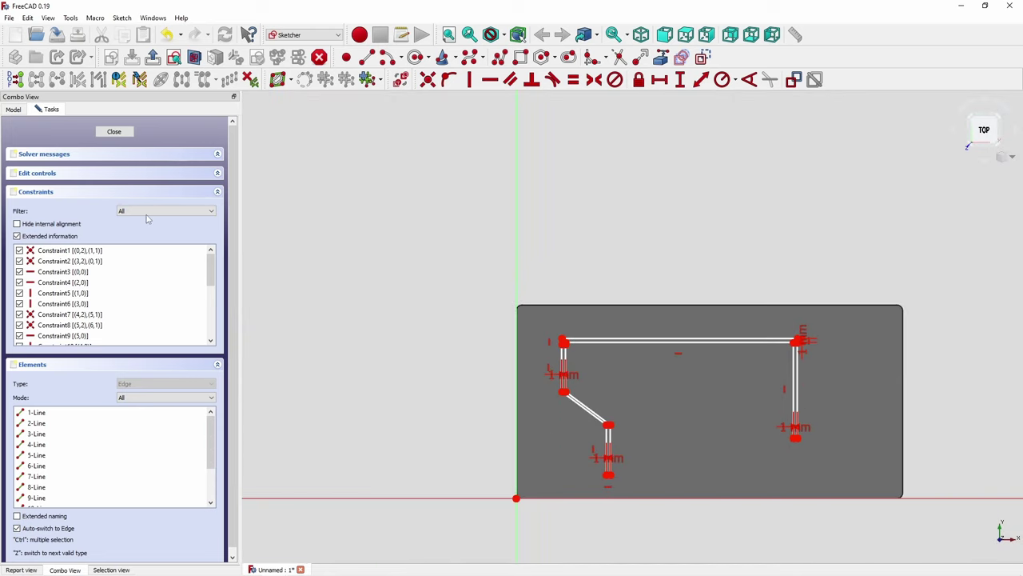
{"action": "left_click", "coordinate": [113, 131]}
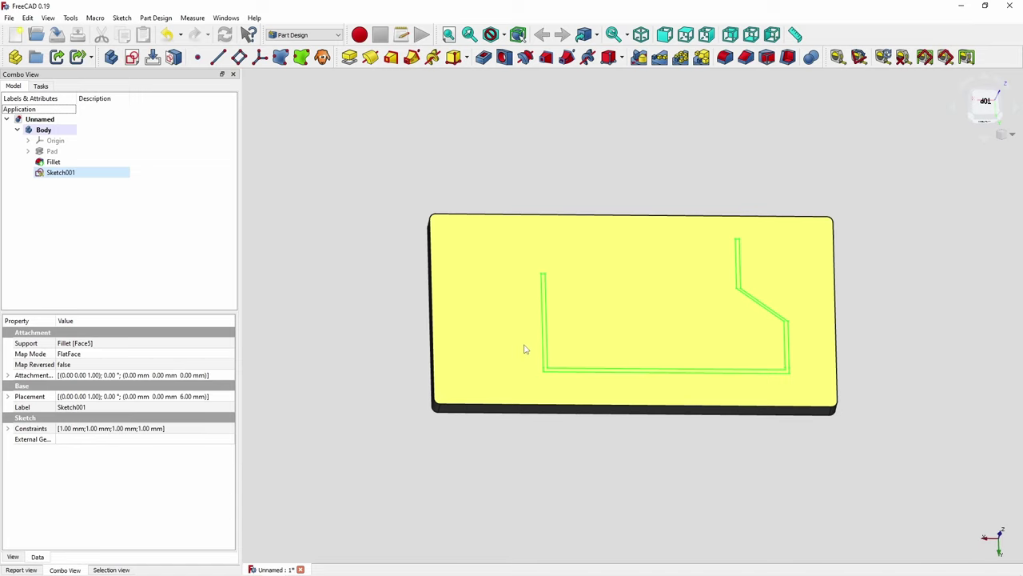
Step: Try to pad the panel-line sketch on the plate's top face
{"action": "left_click", "coordinate": [350, 57]}
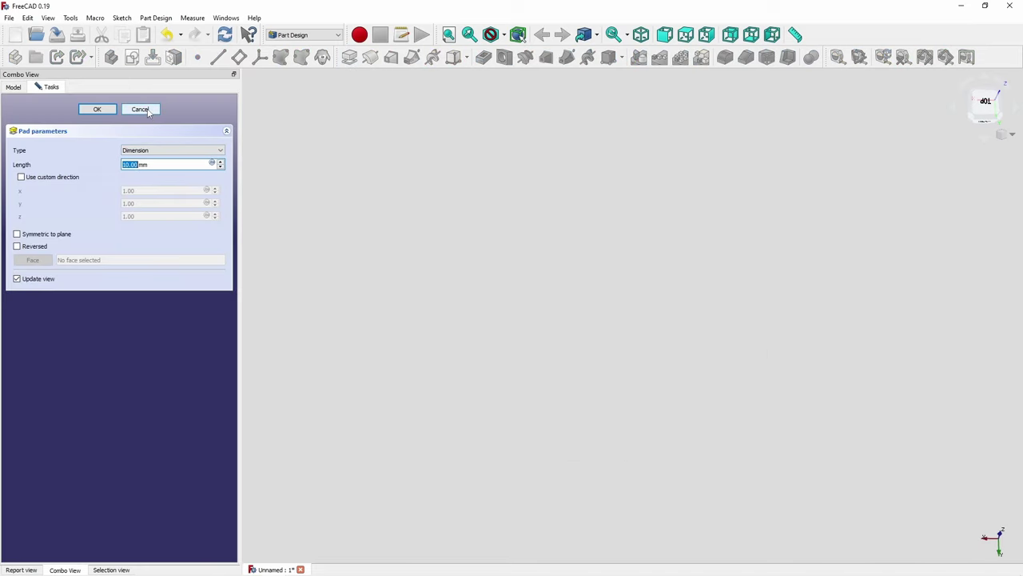
{"action": "left_click", "coordinate": [140, 109]}
{"action": "scroll", "coordinate": [754, 277], "scroll_direction": "up", "scroll_amount": 4}
{"action": "scroll", "coordinate": [730, 268], "scroll_direction": "down", "scroll_amount": 1}
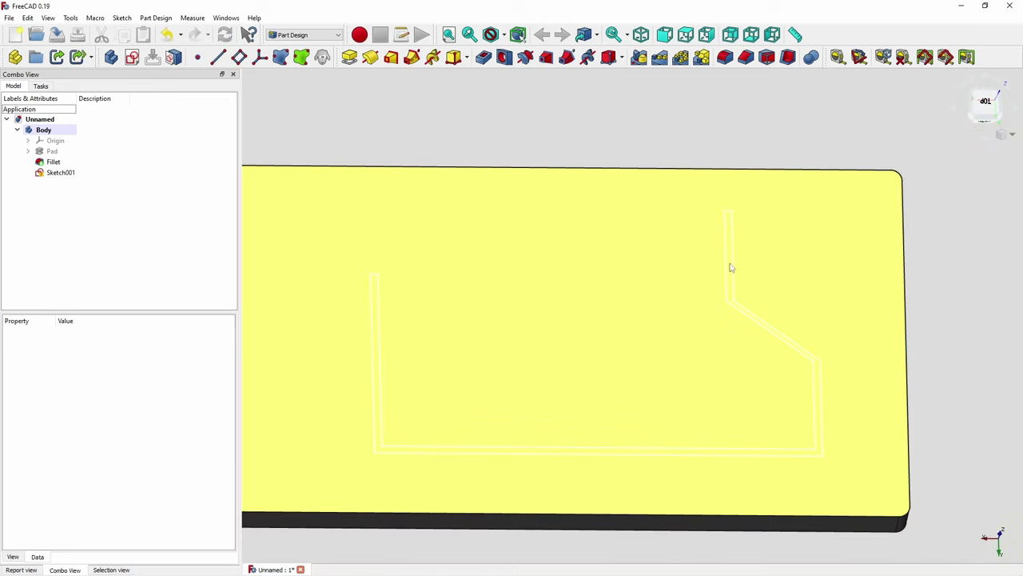
Step: Reopen the panel-line sketch and join the inner horizontal line's end to the inner vertical line's end at the upper-left corner
{"action": "double_click", "coordinate": [61, 173]}
{"action": "scroll", "coordinate": [454, 210], "scroll_direction": "up", "scroll_amount": 5}
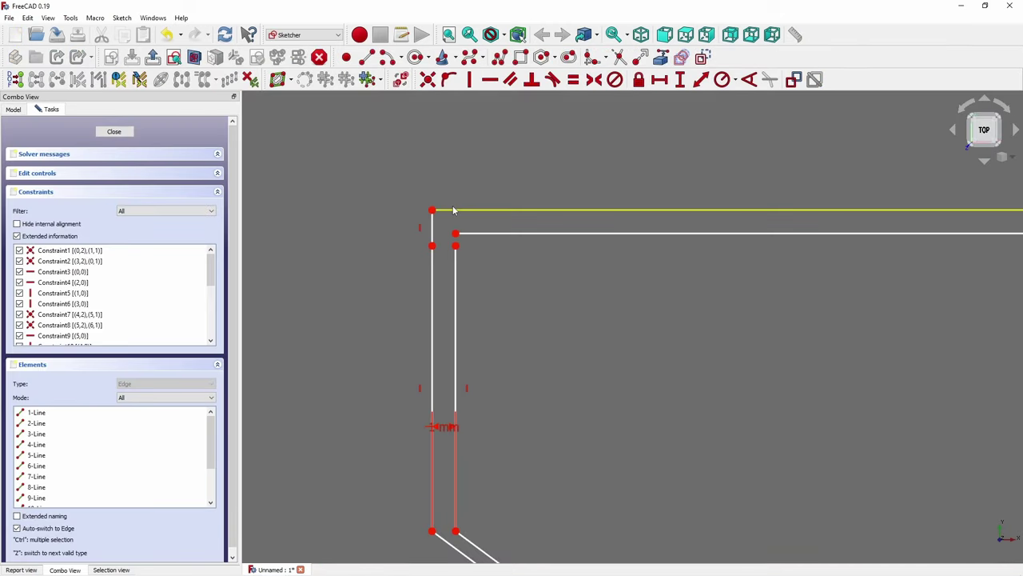
{"action": "scroll", "coordinate": [471, 296], "scroll_direction": "down", "scroll_amount": 4}
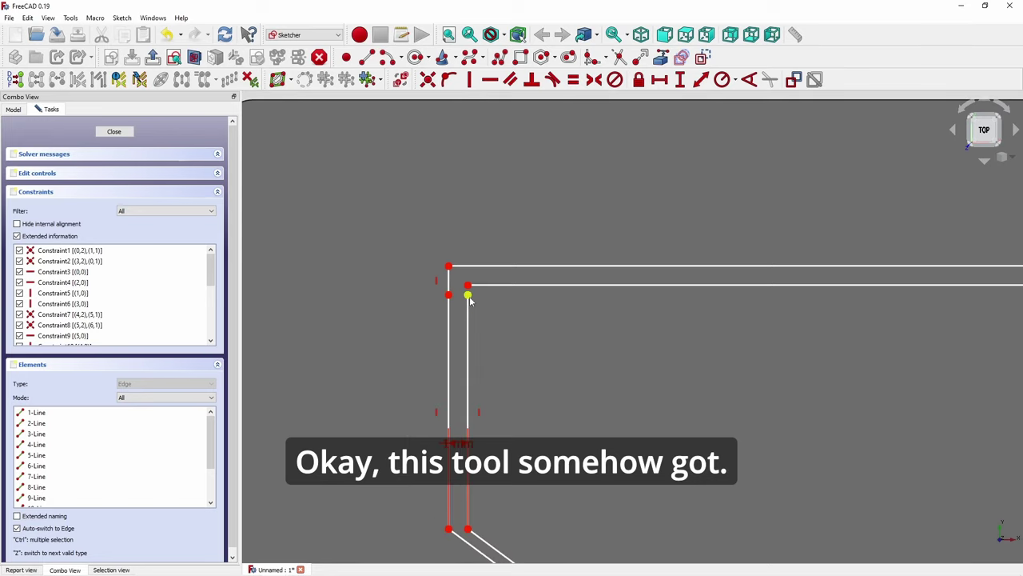
{"action": "scroll", "coordinate": [514, 352], "scroll_direction": "up", "scroll_amount": 6}
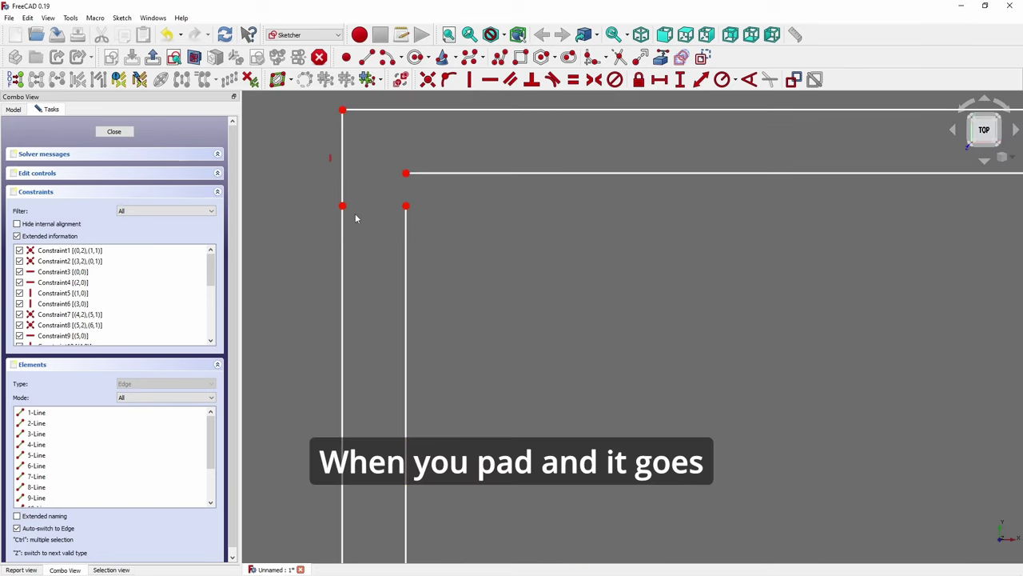
{"action": "left_click", "coordinate": [406, 206]}
{"action": "left_click", "coordinate": [406, 174]}
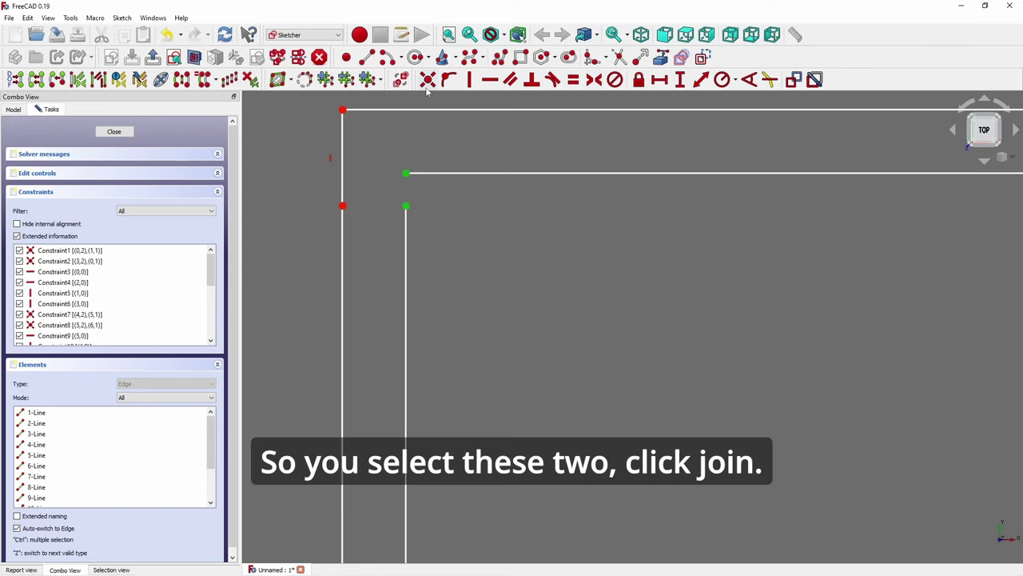
{"action": "left_click", "coordinate": [428, 79]}
{"action": "scroll", "coordinate": [481, 295], "scroll_direction": "down", "scroll_amount": 5}
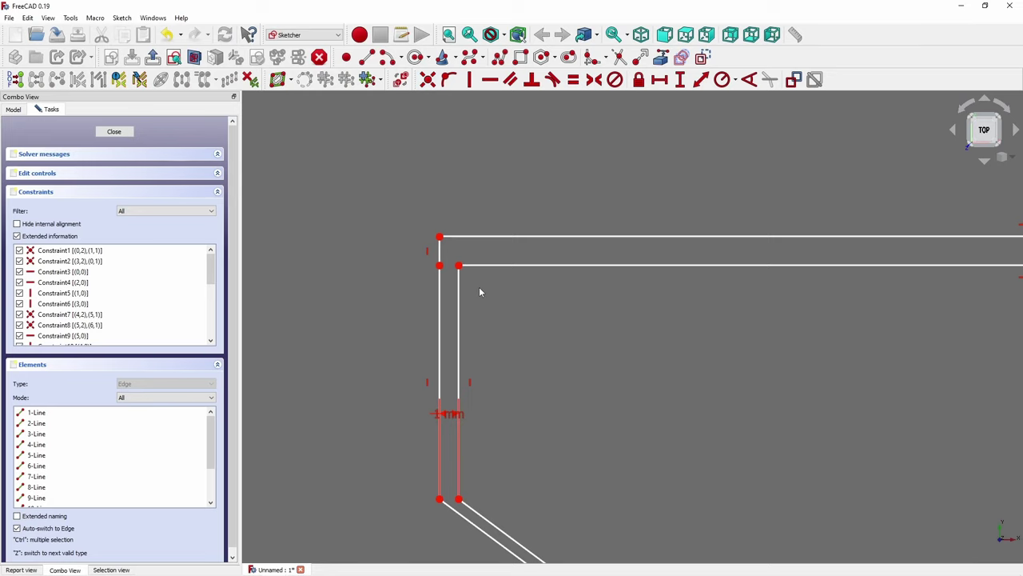
Step: Trim the short excess of the inner vertical line protruding above the inner horizontal line at the upper-right corner
{"action": "scroll", "coordinate": [480, 293], "scroll_direction": "down", "scroll_amount": 3}
{"action": "scroll", "coordinate": [983, 312], "scroll_direction": "up", "scroll_amount": 10}
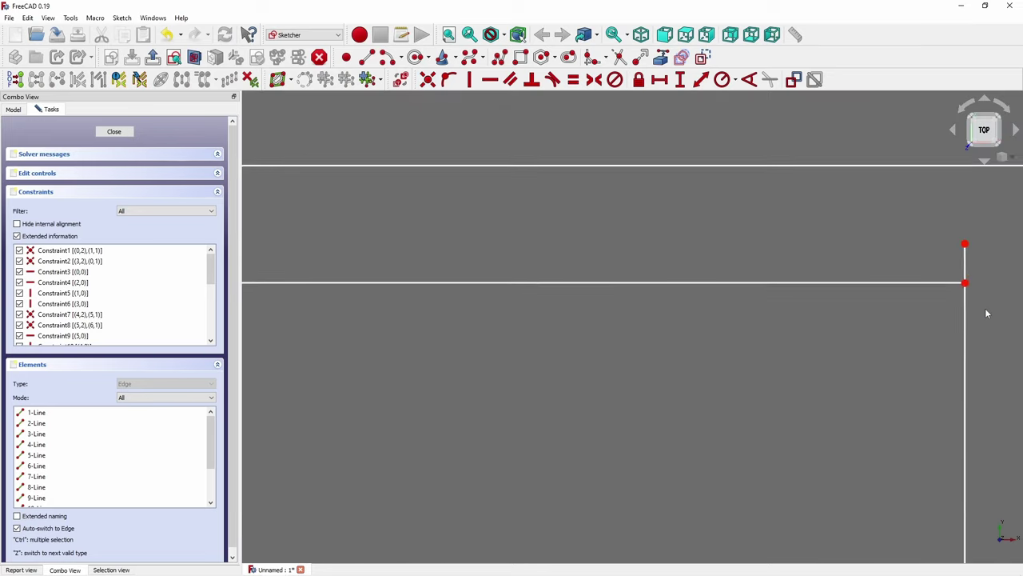
{"action": "scroll", "coordinate": [987, 314], "scroll_direction": "up", "scroll_amount": 2}
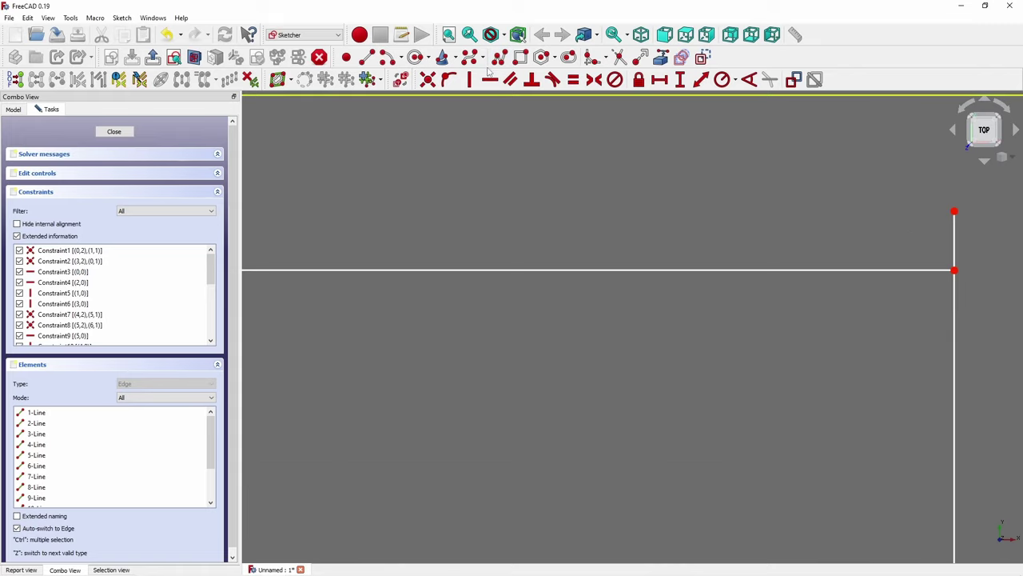
{"action": "left_click", "coordinate": [620, 58]}
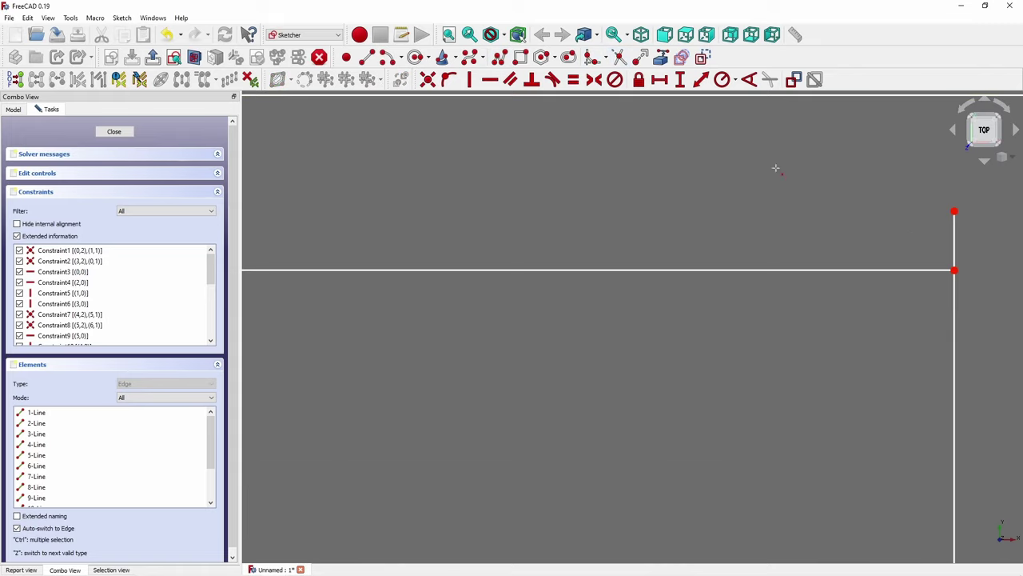
{"action": "left_click", "coordinate": [956, 241]}
{"action": "scroll", "coordinate": [746, 238], "scroll_direction": "down", "scroll_amount": 6}
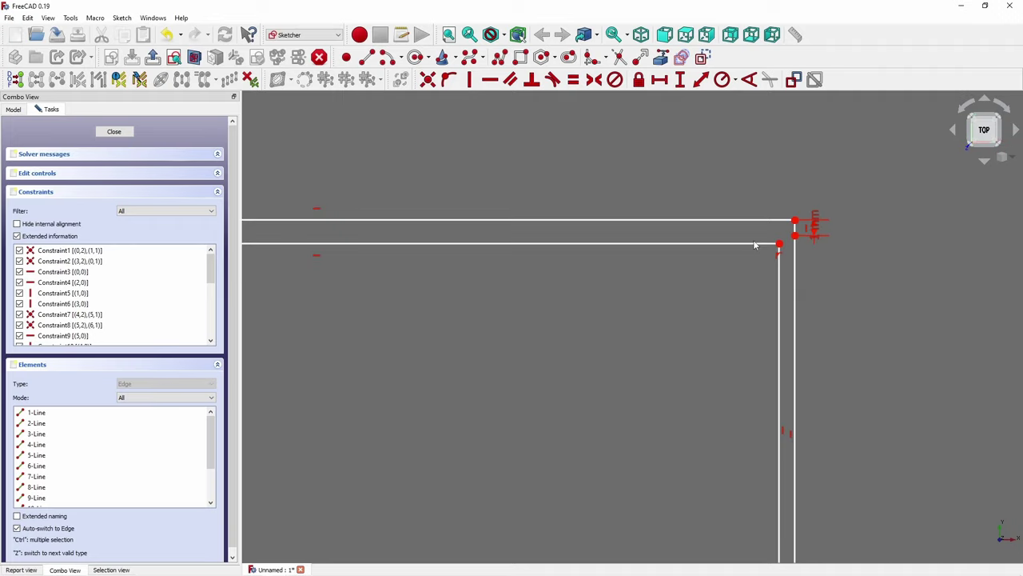
{"action": "scroll", "coordinate": [570, 281], "scroll_direction": "down", "scroll_amount": 5}
Step: Constrain the inner corner point and the outer vertical line's upper endpoint at the upper-right corner to be horizontally aligned
{"action": "scroll", "coordinate": [884, 270], "scroll_direction": "up", "scroll_amount": 8}
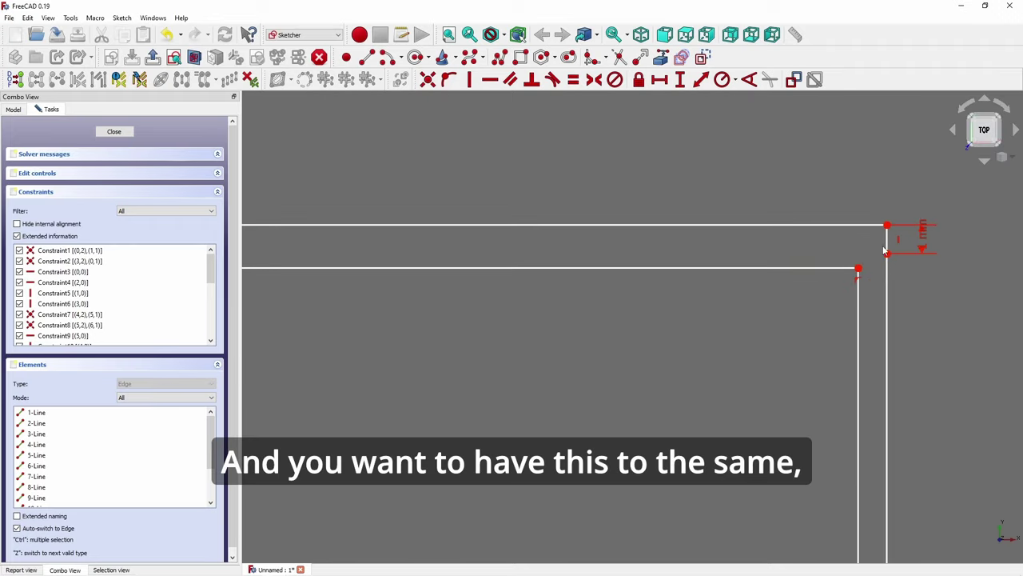
{"action": "left_click", "coordinate": [858, 269]}
{"action": "left_click", "coordinate": [887, 252]}
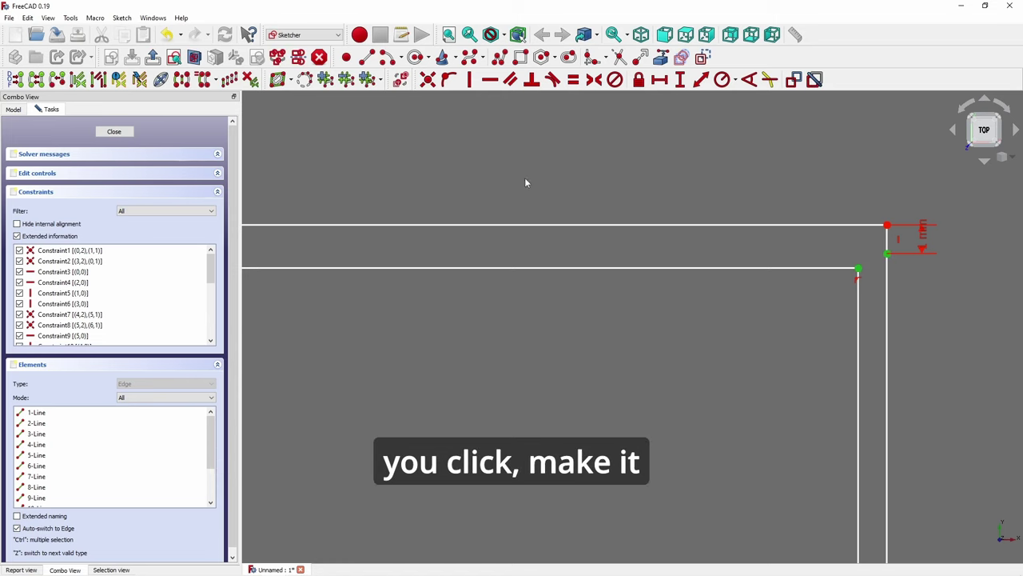
{"action": "left_click", "coordinate": [490, 80]}
{"action": "scroll", "coordinate": [865, 302], "scroll_direction": "down", "scroll_amount": 5}
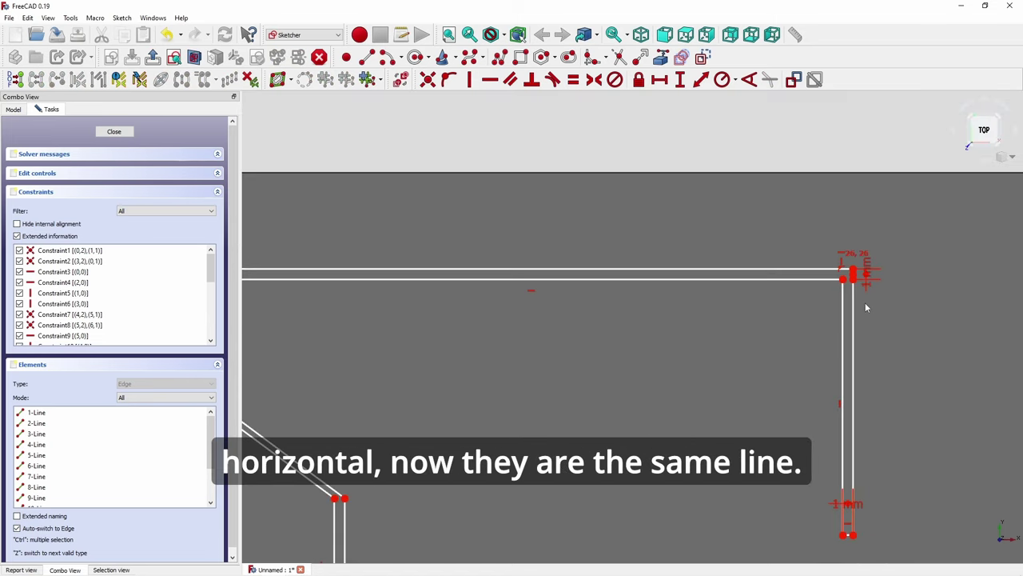
Step: Constrain the inner corner point and the neighbouring outer vertical line's point at the upper-left corner to be horizontally aligned
{"action": "scroll", "coordinate": [323, 299], "scroll_direction": "up", "scroll_amount": 5}
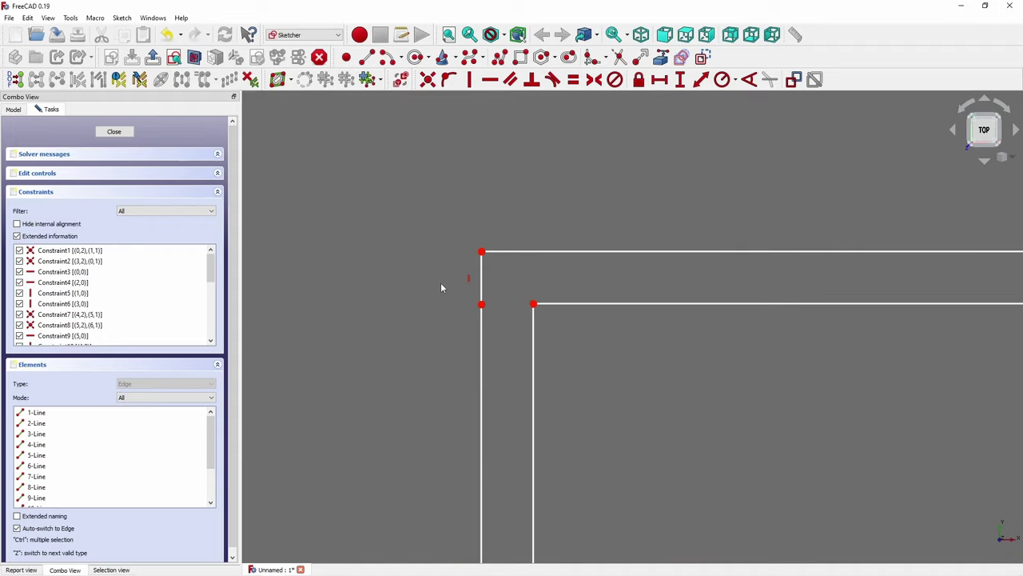
{"action": "left_click", "coordinate": [533, 304]}
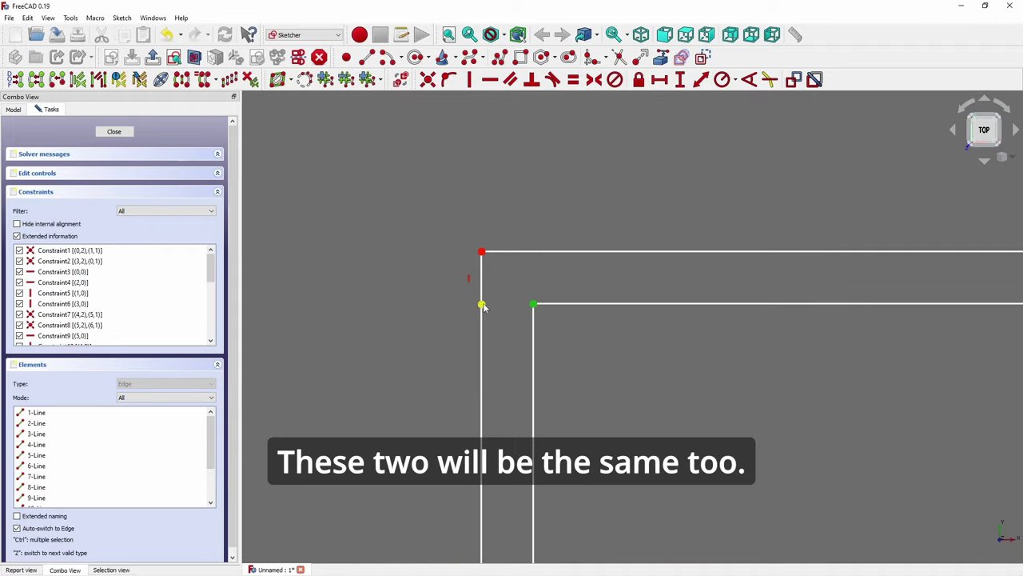
{"action": "left_click", "coordinate": [481, 304]}
{"action": "left_click", "coordinate": [485, 78]}
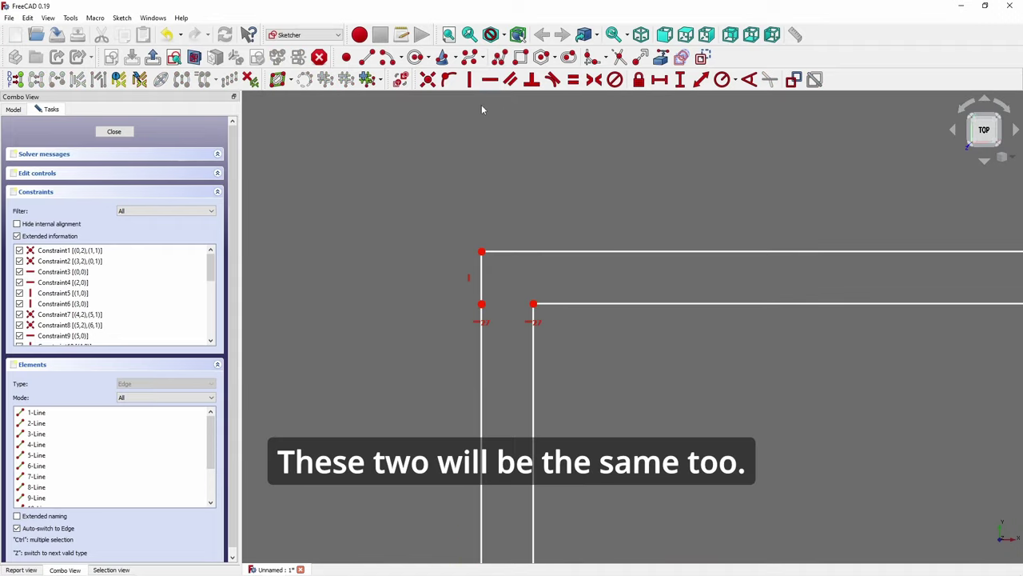
{"action": "scroll", "coordinate": [371, 320], "scroll_direction": "down", "scroll_amount": 5}
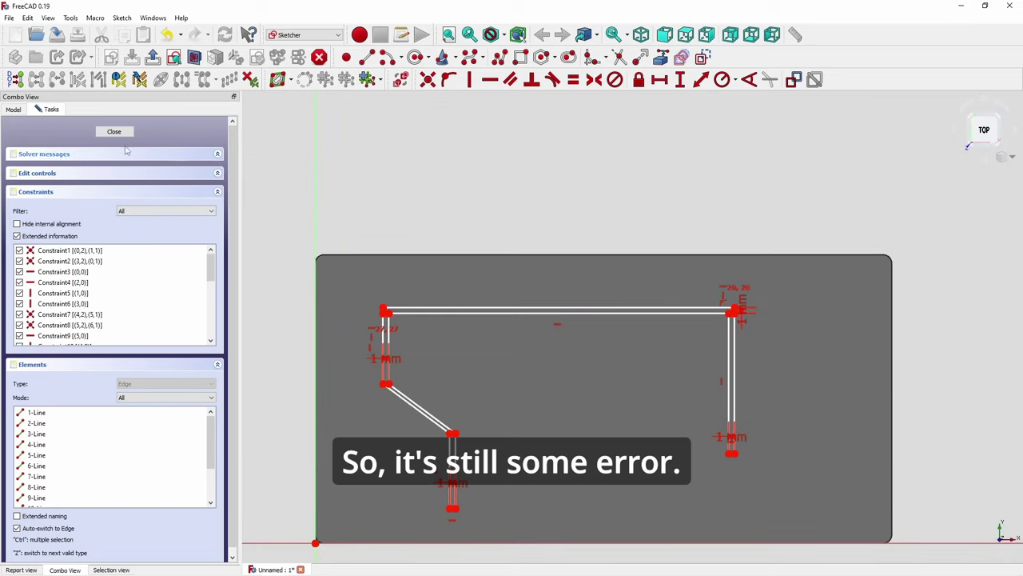
Step: Close the sketch and try to pad the panel-line outline again
{"action": "left_click", "coordinate": [114, 132]}
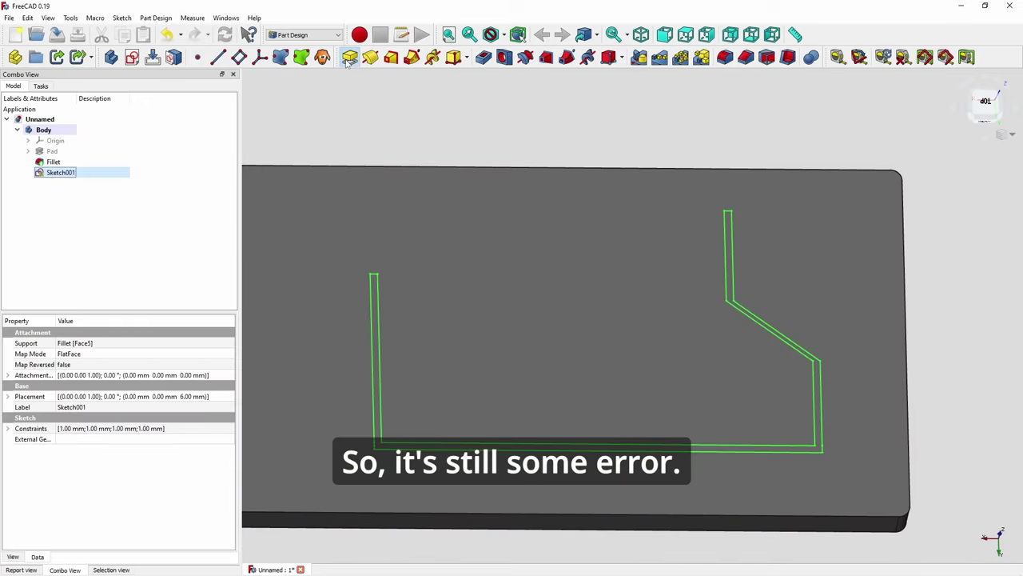
{"action": "left_click", "coordinate": [350, 57]}
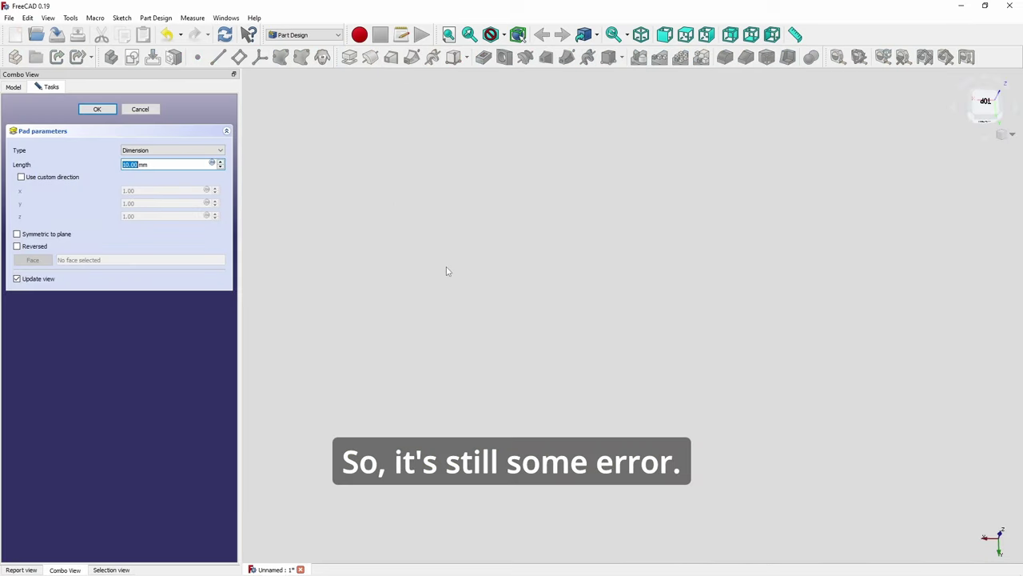
{"action": "left_click", "coordinate": [144, 112]}
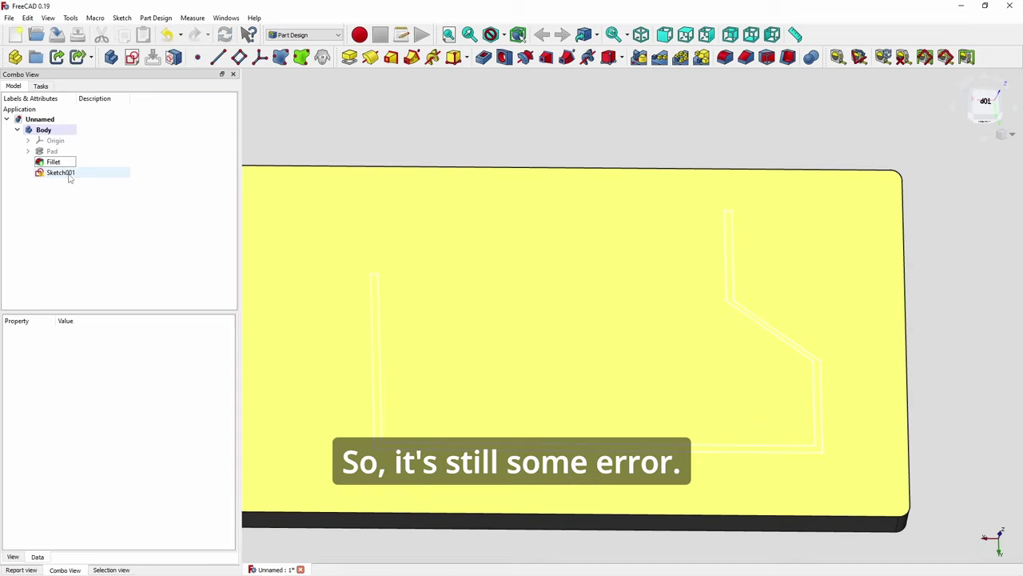
{"action": "left_click", "coordinate": [68, 175]}
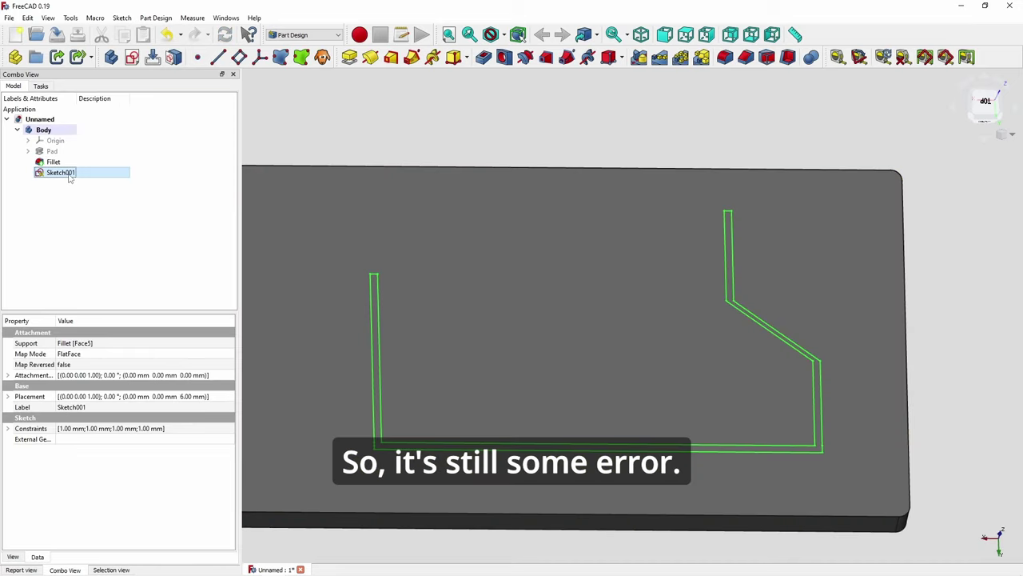
Step: Reopen the panel-line sketch and join the outer left vertical line's lower end to the outer diagonal line's upper end
{"action": "double_click", "coordinate": [68, 176]}
{"action": "scroll", "coordinate": [443, 320], "scroll_direction": "up", "scroll_amount": 5}
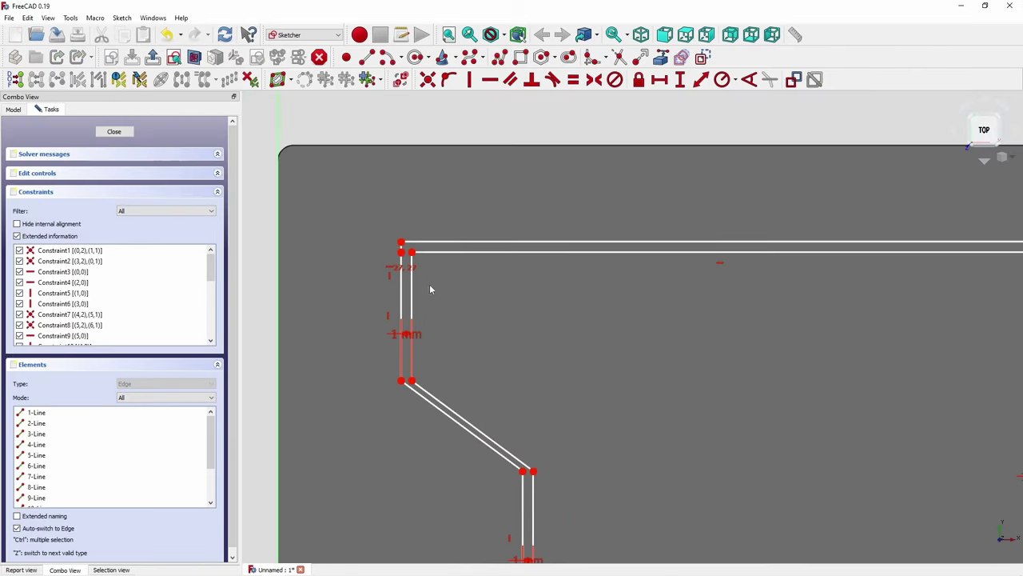
{"action": "mouse_move", "coordinate": [422, 415]}
{"action": "middle_mouse_down"}
{"action": "mouse_move", "coordinate": [404, 388]}
{"action": "mouse_move", "coordinate": [394, 318]}
{"action": "middle_mouse_up"}
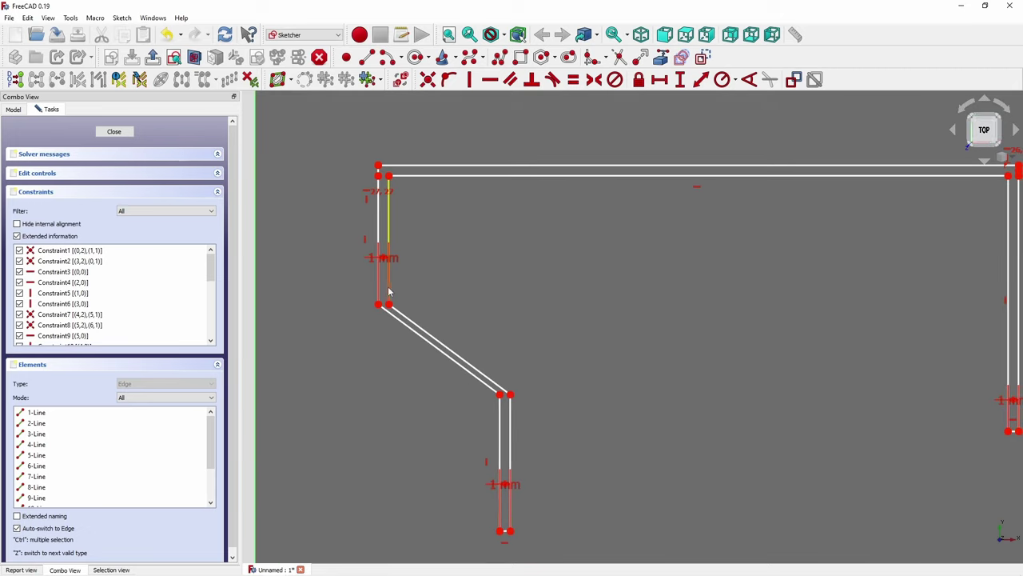
{"action": "left_click_drag", "start_coordinate": [389, 306], "coordinate": [401, 301]}
{"action": "scroll", "coordinate": [390, 304], "scroll_direction": "up", "scroll_amount": 8}
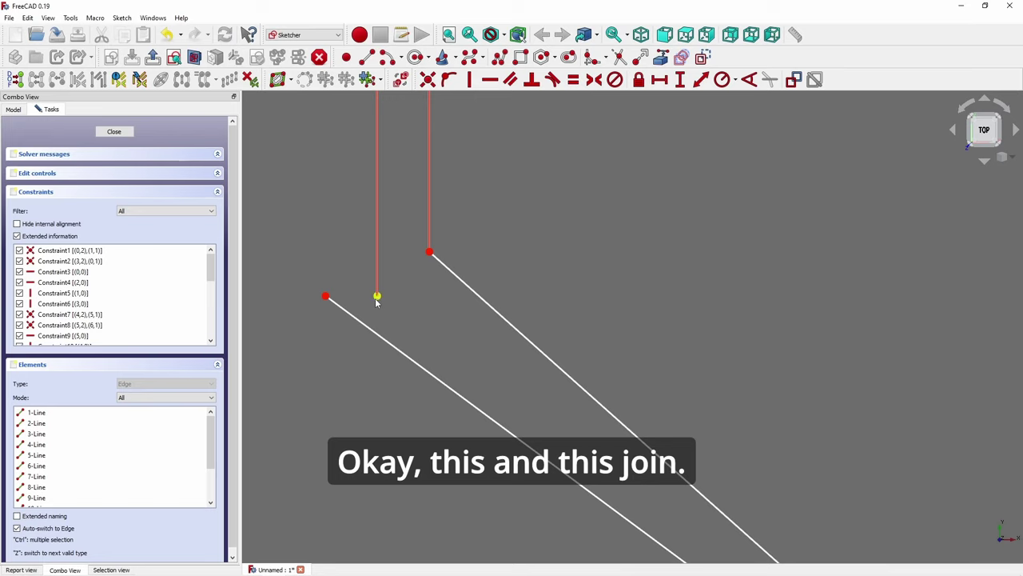
{"action": "left_click", "coordinate": [376, 296]}
{"action": "left_click", "coordinate": [325, 297]}
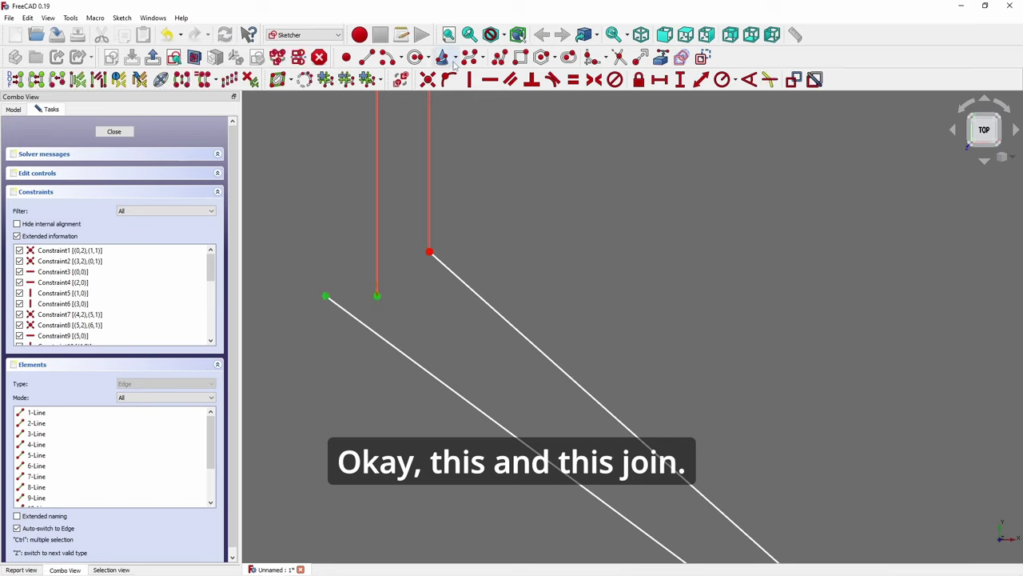
{"action": "left_click", "coordinate": [428, 79]}
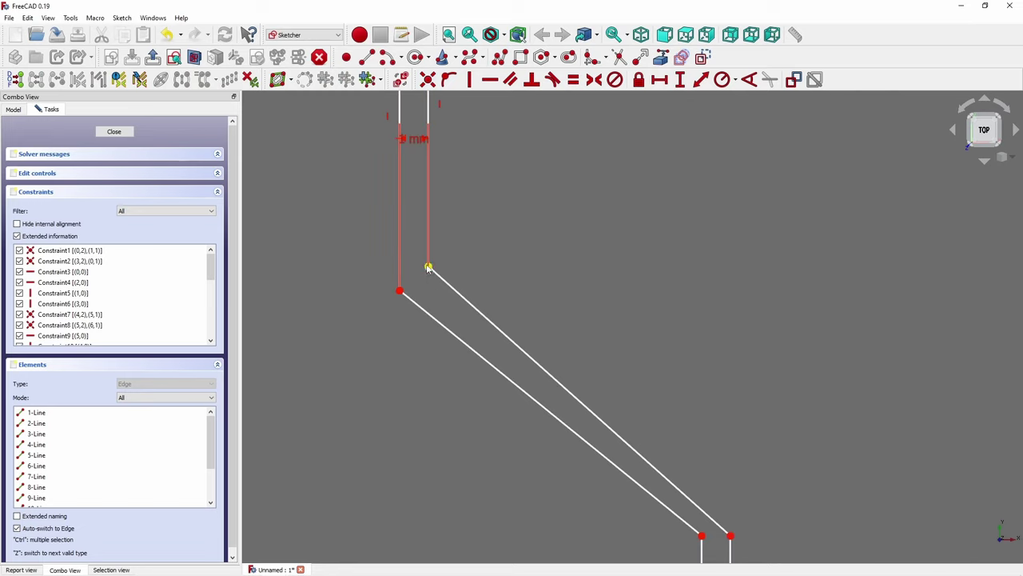
Step: Move the inner point at the upper bend down and constrain it horizontally level with the outer bend point
{"action": "left_click_drag", "start_coordinate": [428, 267], "coordinate": [431, 288]}
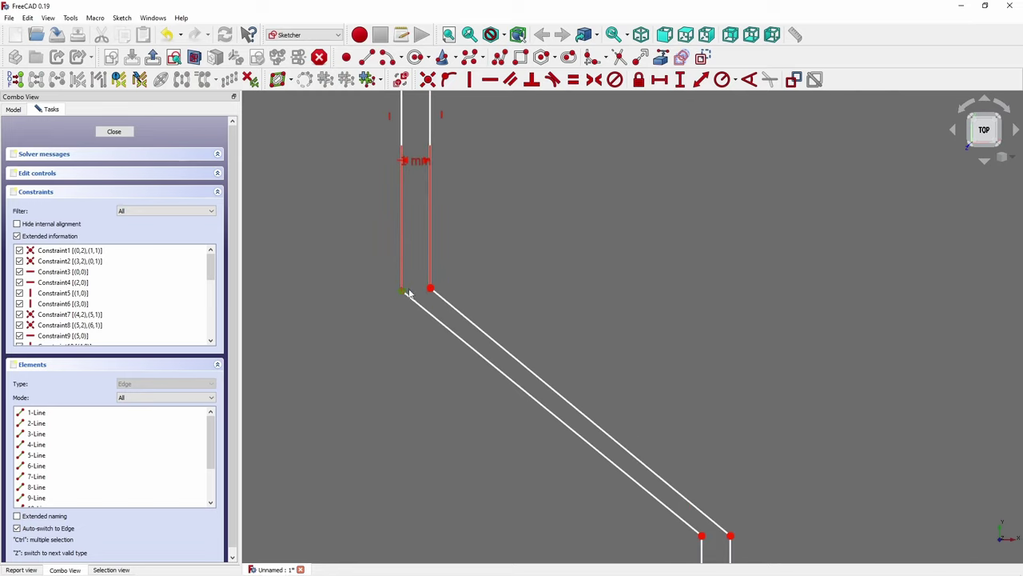
{"action": "left_click", "coordinate": [402, 291]}
{"action": "left_click", "coordinate": [430, 290]}
{"action": "left_click", "coordinate": [490, 79]}
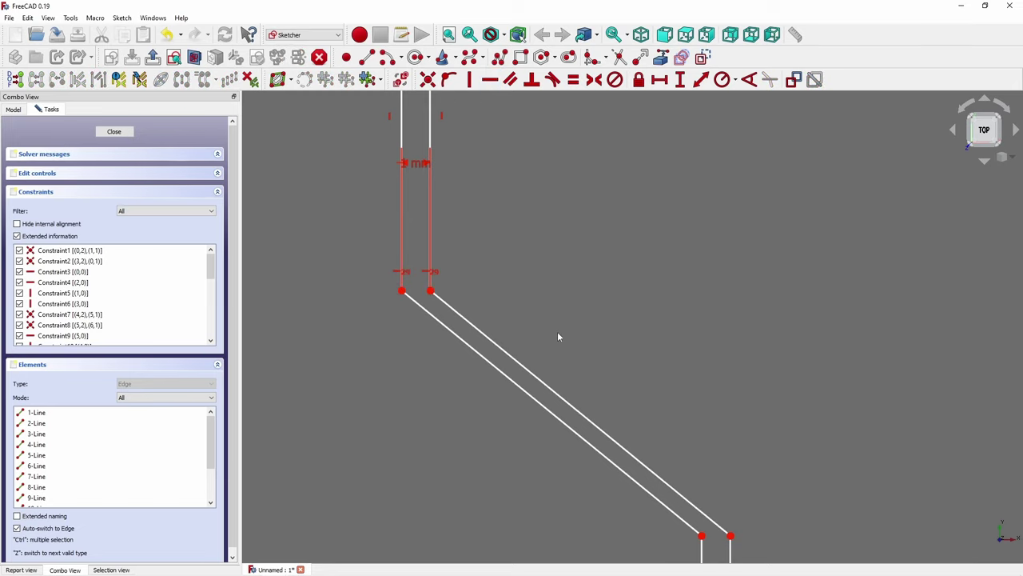
Step: Pull the vertical lines off the lower bend and join their upper ends to the diagonal lines with coincident constraints
{"action": "scroll", "coordinate": [558, 337], "scroll_direction": "down", "scroll_amount": 3}
{"action": "middle_click_drag", "start_coordinate": [616, 338], "coordinate": [517, 247]}
{"action": "scroll", "coordinate": [526, 298], "scroll_direction": "up", "scroll_amount": 4}
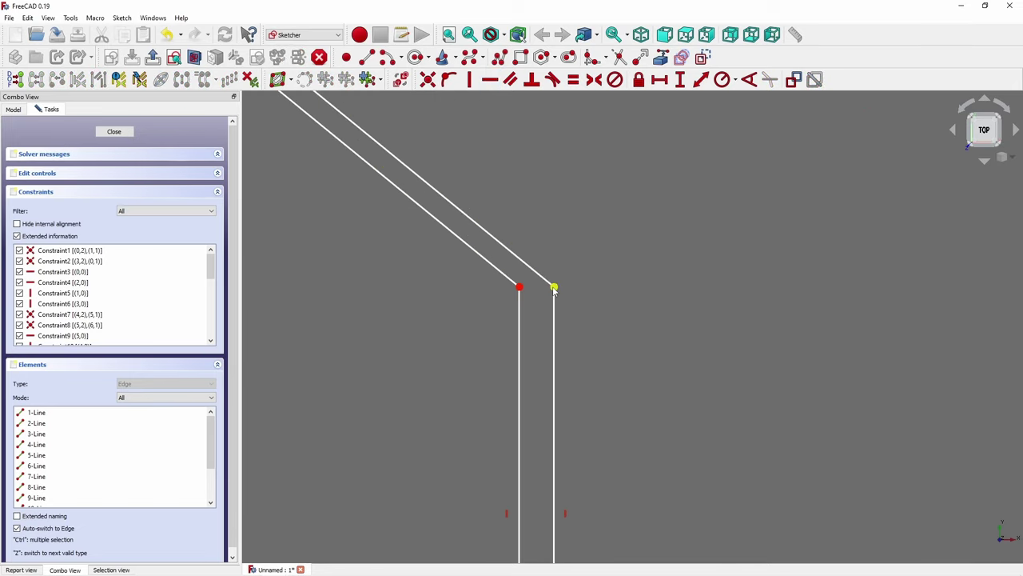
{"action": "left_click_drag", "start_coordinate": [556, 290], "coordinate": [522, 296]}
{"action": "left_click", "coordinate": [521, 294]}
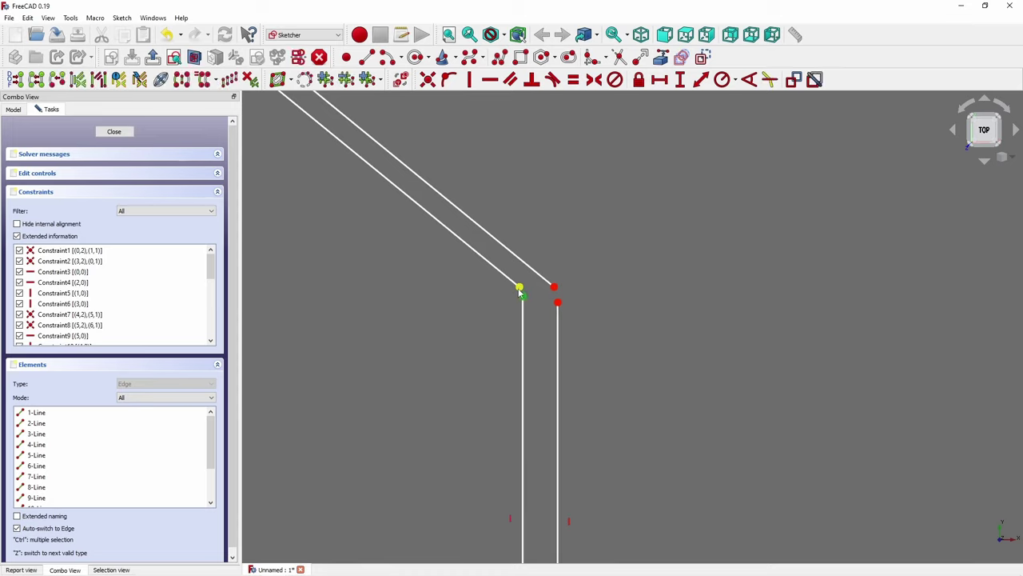
{"action": "left_click", "coordinate": [509, 297]}
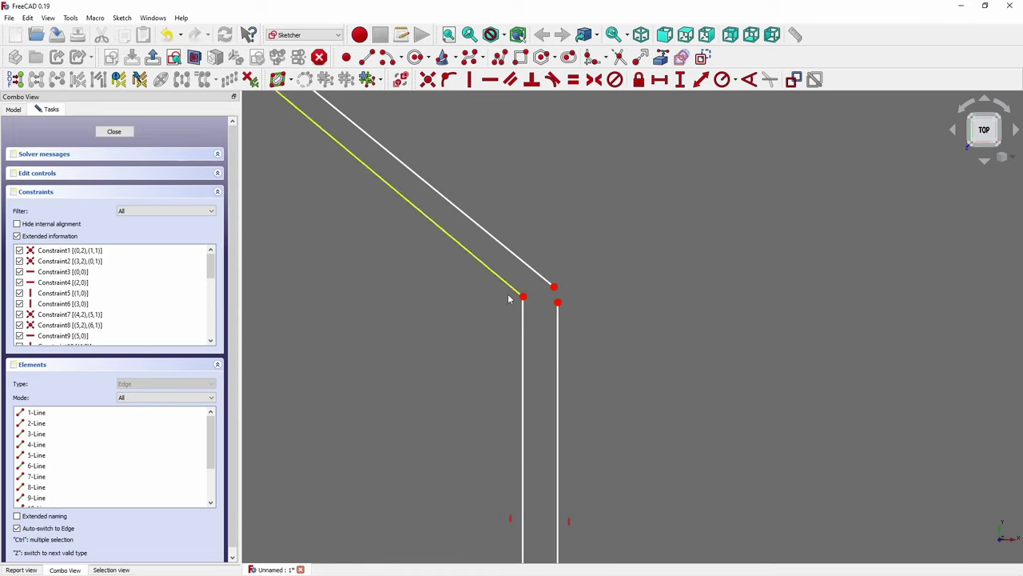
{"action": "left_click", "coordinate": [557, 302]}
{"action": "left_click", "coordinate": [428, 79]}
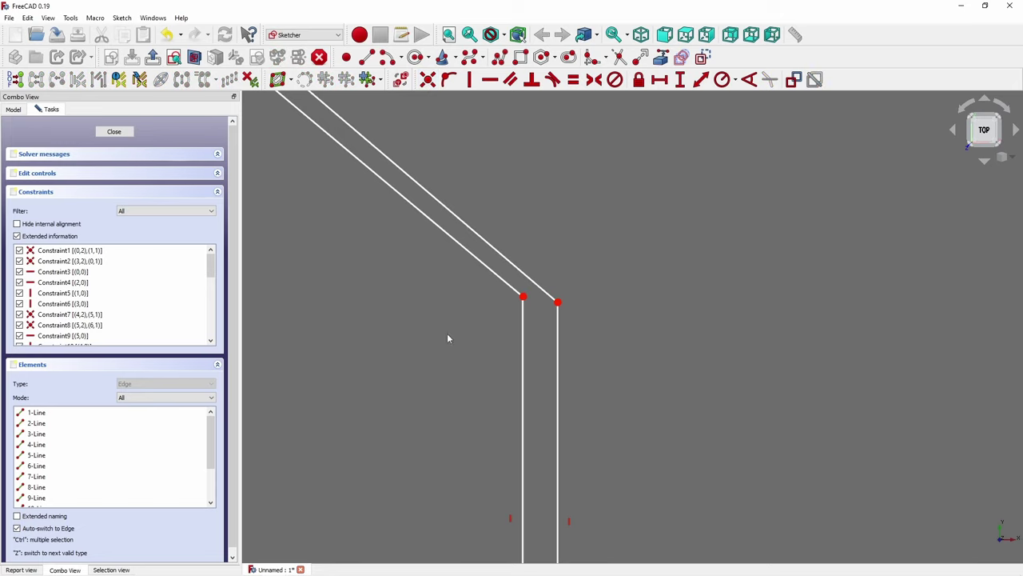
Step: Join the outer left vertical line's upper end to the short edge's lower end at the upper-left corner
{"action": "scroll", "coordinate": [452, 352], "scroll_direction": "down", "scroll_amount": 3}
{"action": "middle_click_drag", "start_coordinate": [464, 377], "coordinate": [464, 279]}
{"action": "scroll", "coordinate": [480, 352], "scroll_direction": "up", "scroll_amount": 5}
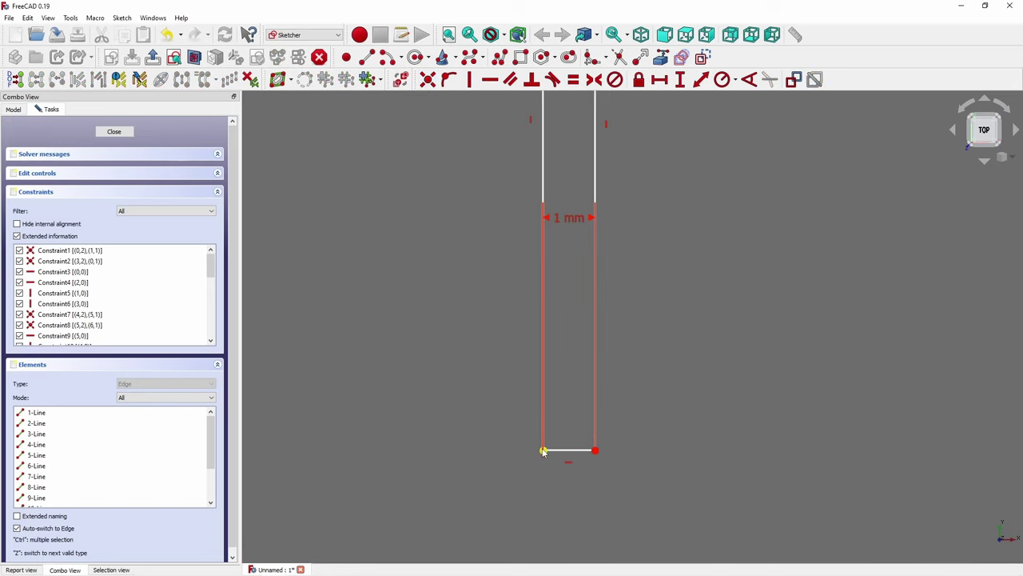
{"action": "scroll", "coordinate": [537, 376], "scroll_direction": "down", "scroll_amount": 5}
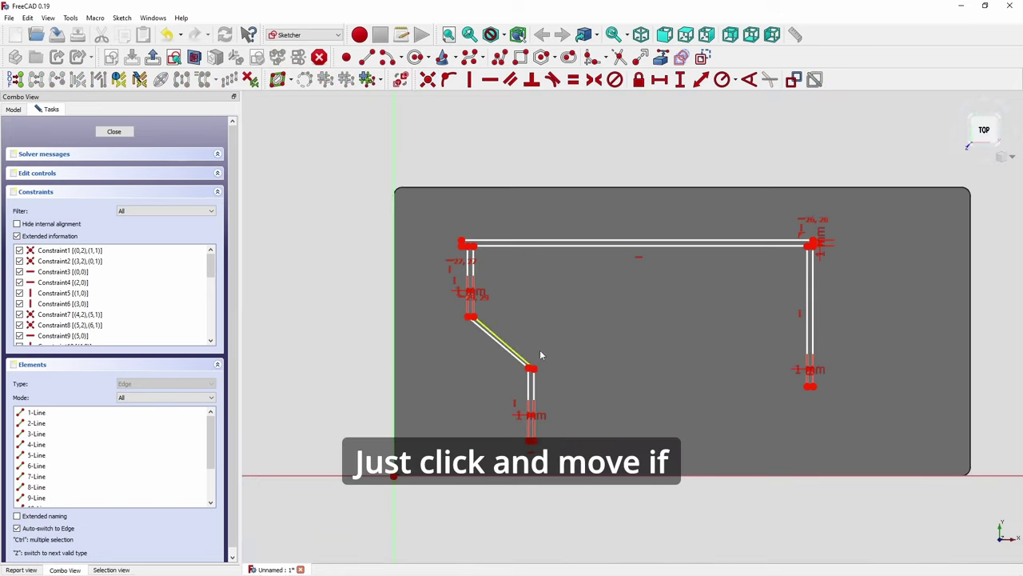
{"action": "scroll", "coordinate": [441, 244], "scroll_direction": "up", "scroll_amount": 5}
{"action": "left_click", "coordinate": [390, 158]}
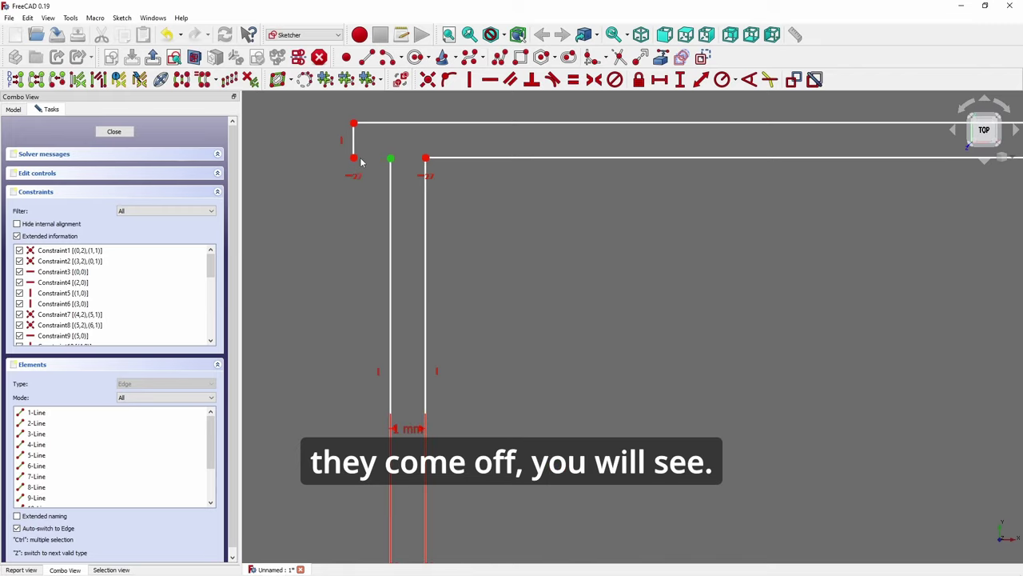
{"action": "left_click", "coordinate": [354, 158]}
{"action": "left_click", "coordinate": [427, 79]}
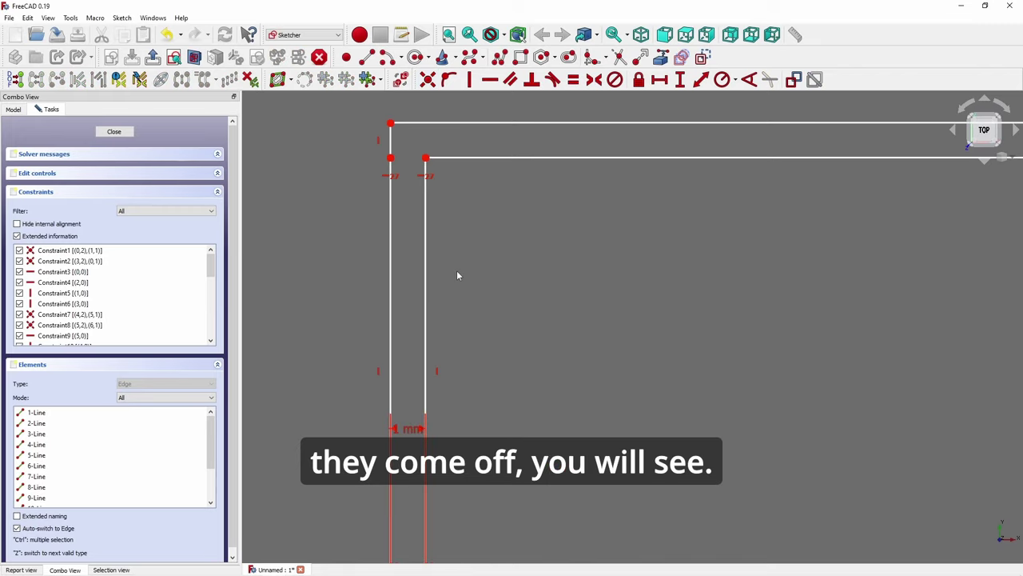
Step: Pull the outer vertical line's end loose at the upper-right corner, and join the inner corner endpoints with a coincident constraint
{"action": "scroll", "coordinate": [456, 271], "scroll_direction": "down", "scroll_amount": 3}
{"action": "scroll", "coordinate": [670, 281], "scroll_direction": "down", "scroll_amount": 2}
{"action": "scroll", "coordinate": [696, 241], "scroll_direction": "up", "scroll_amount": 6}
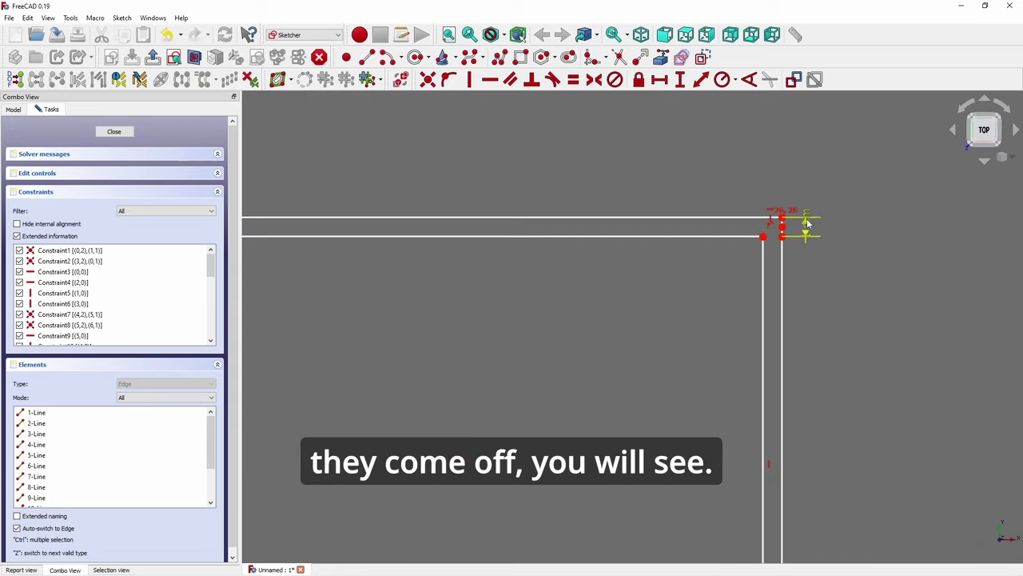
{"action": "left_click_drag", "start_coordinate": [784, 237], "coordinate": [786, 156]}
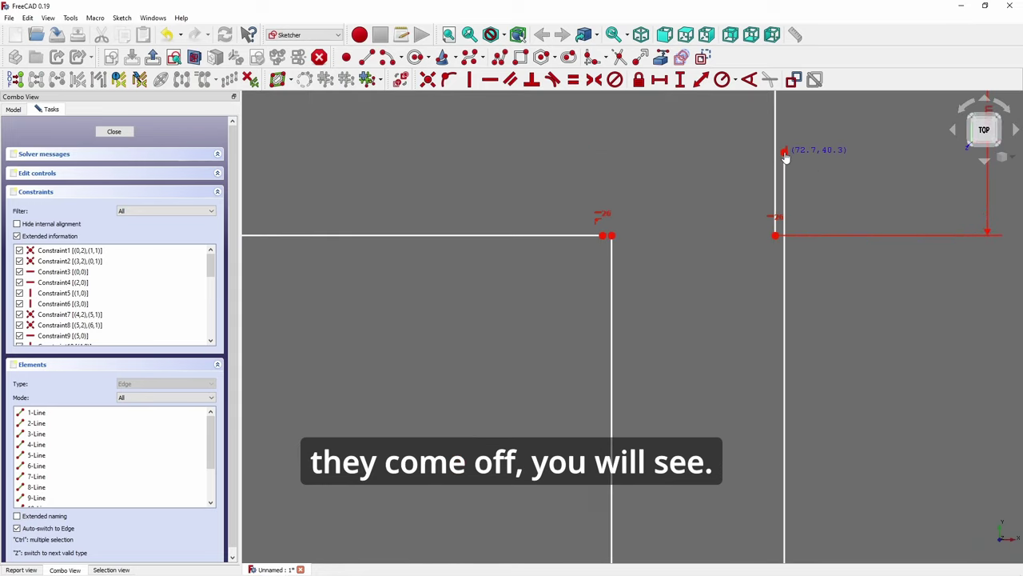
{"action": "left_click", "coordinate": [604, 237]}
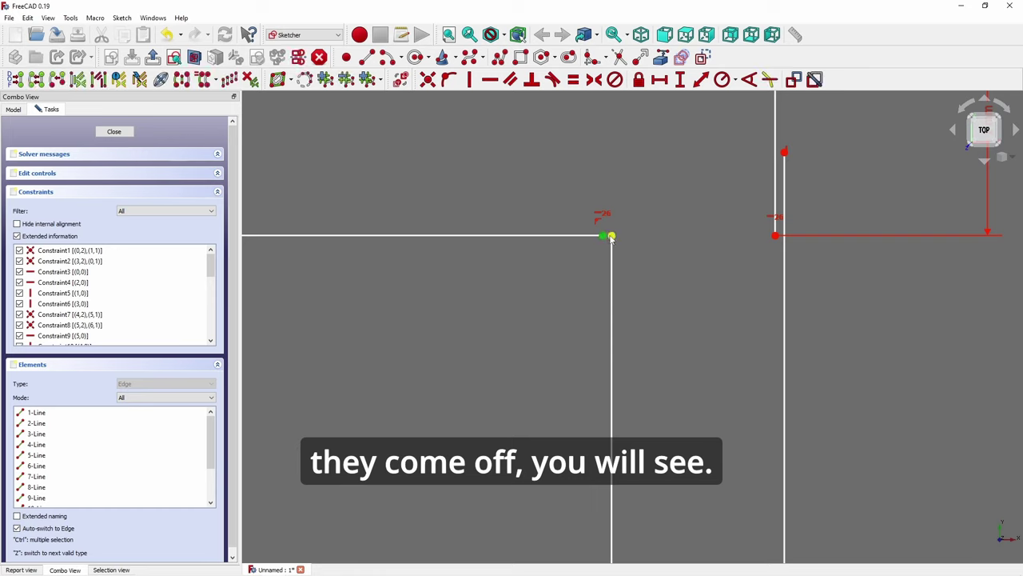
{"action": "left_click", "coordinate": [429, 79]}
{"action": "left_click", "coordinate": [775, 235]}
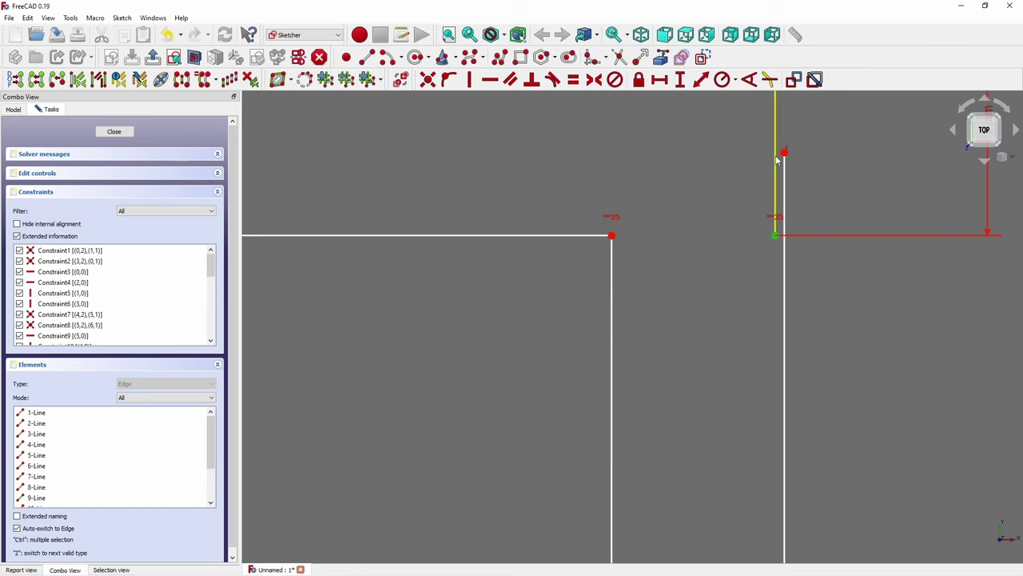